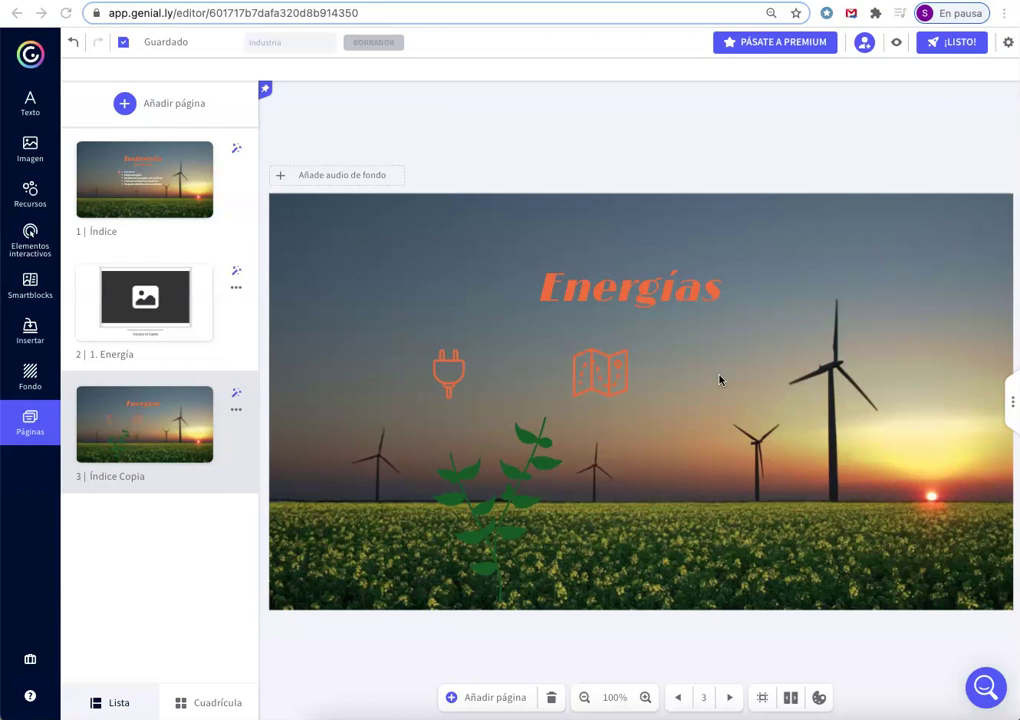
# Step: Insert the laptop video icon, place it level with and beside the map icon, and colour it orange #EE712D
pyautogui.click(25, 195)
pyautogui.click(172, 232)
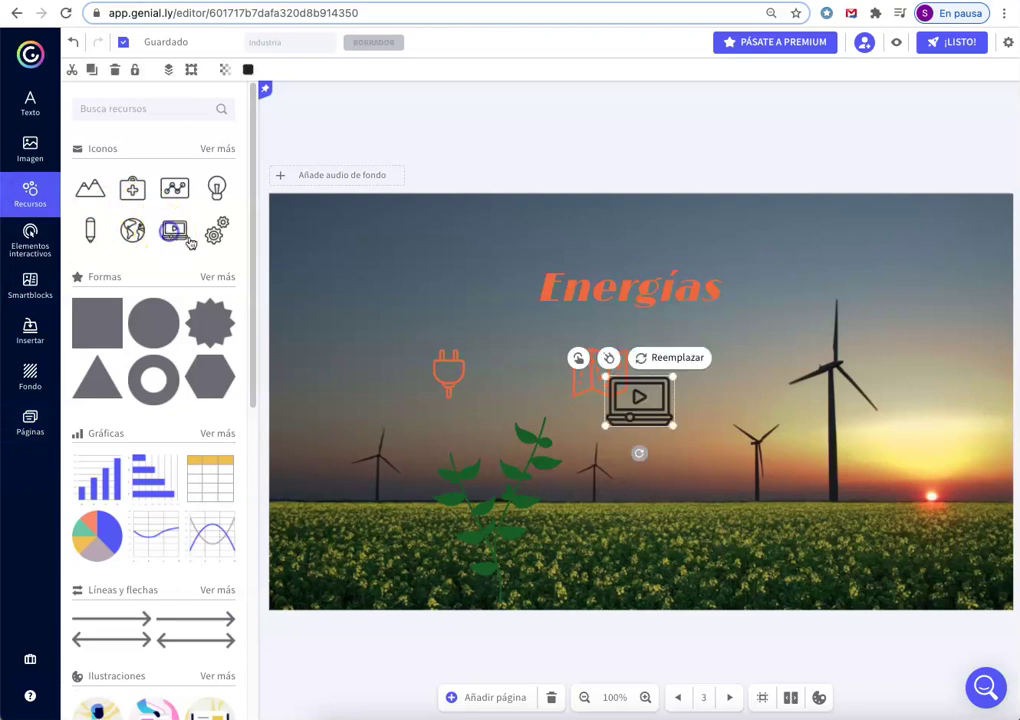
pyautogui.moveTo(640, 398); pyautogui.dragTo(742, 374)
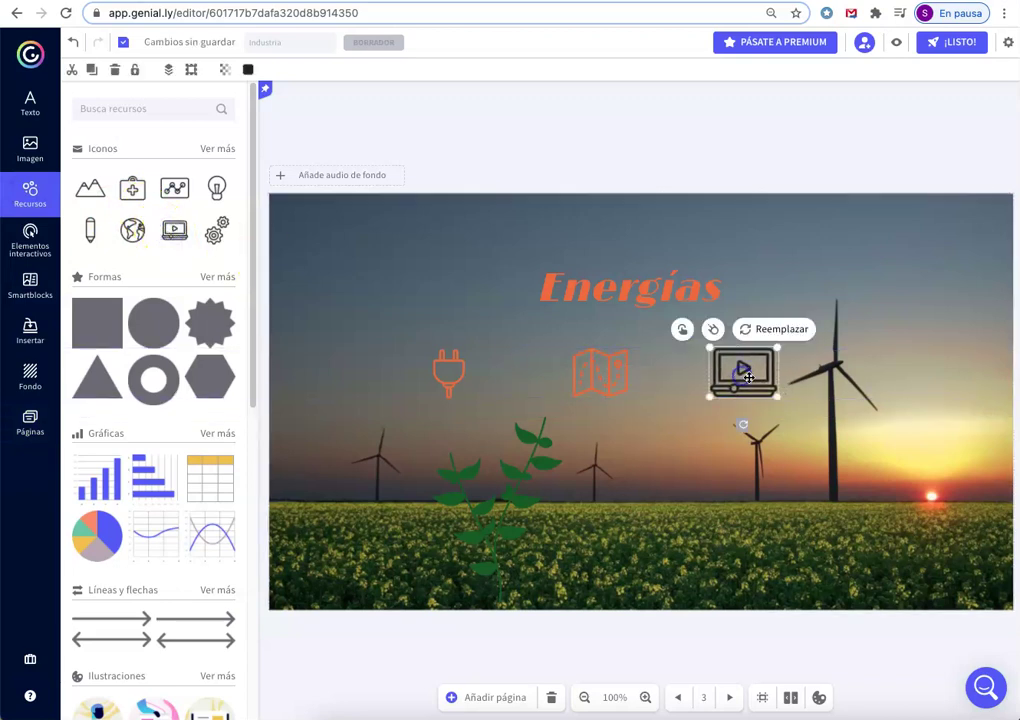
pyautogui.click(248, 71)
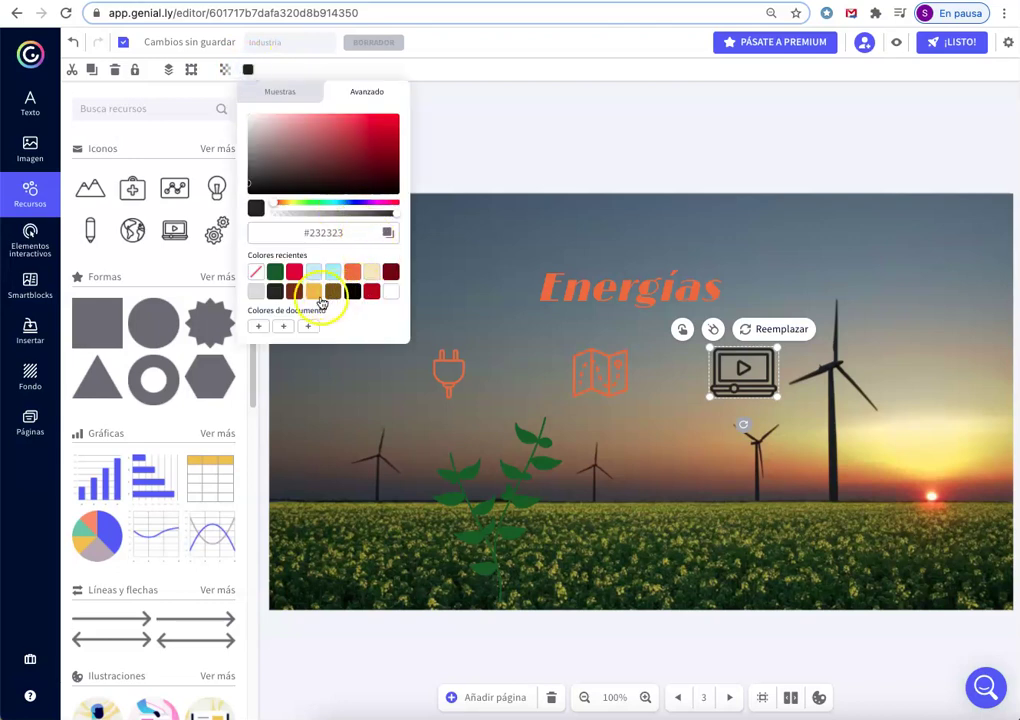
pyautogui.click(355, 273)
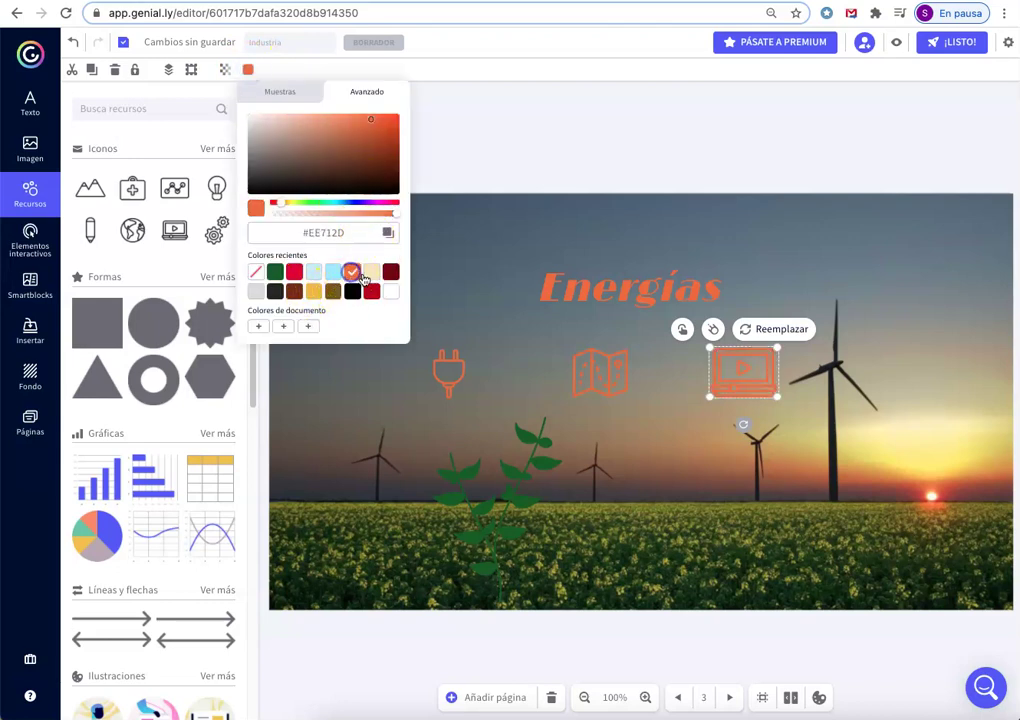
# Step: Try a lower opacity on the laptop icon and restore it to 100
pyautogui.click(225, 70)
pyautogui.moveTo(281, 101); pyautogui.dragTo(277, 97)
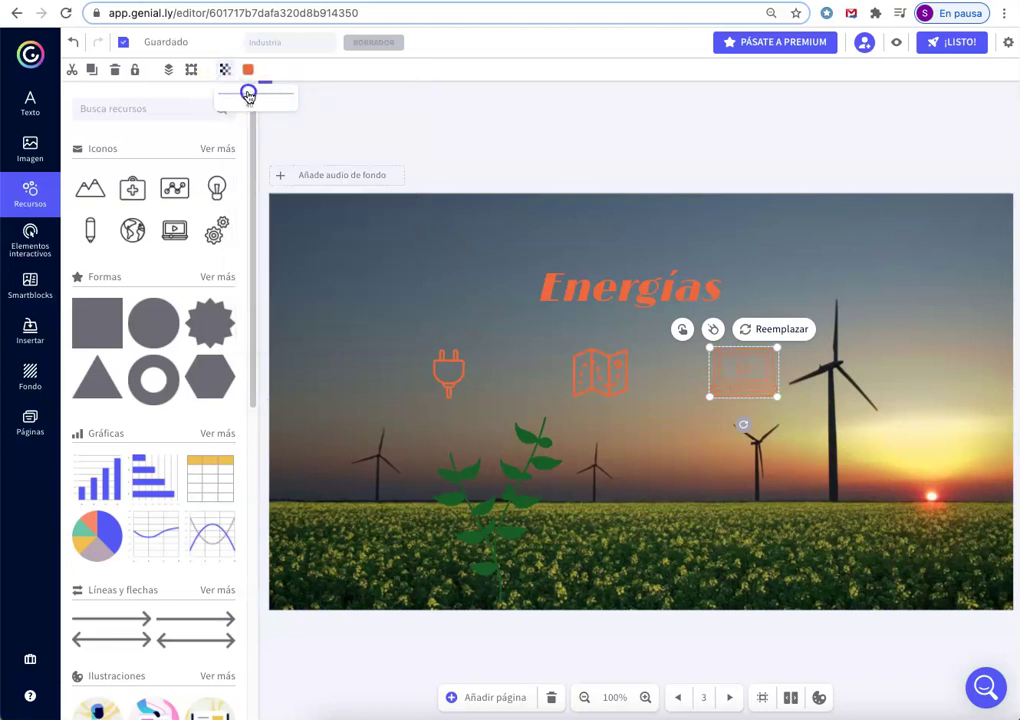
pyautogui.moveTo(291, 107); pyautogui.dragTo(295, 106)
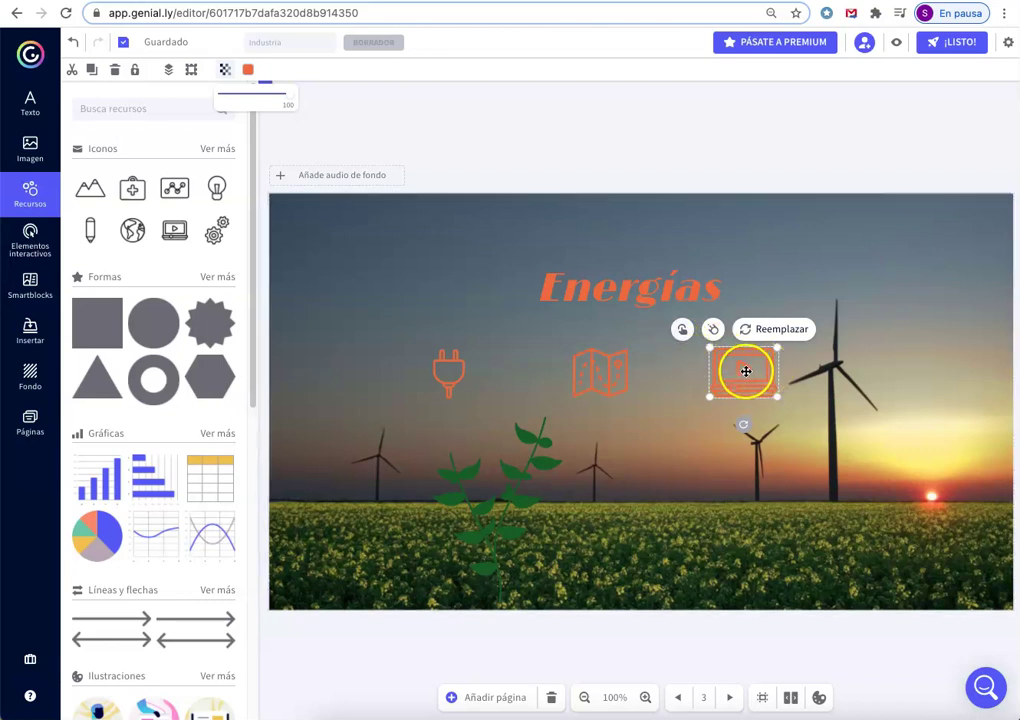
# Step: Give the laptop icon a Zoom entrance animation that starts at 2 seconds
pyautogui.click(714, 331)
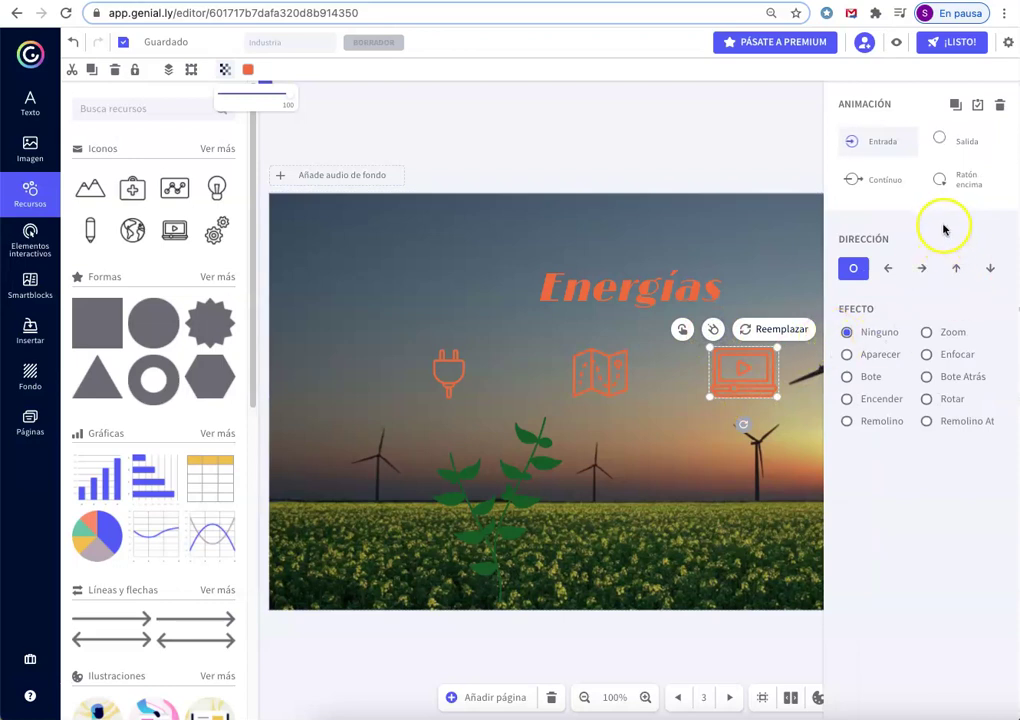
pyautogui.click(888, 143)
pyautogui.click(929, 340)
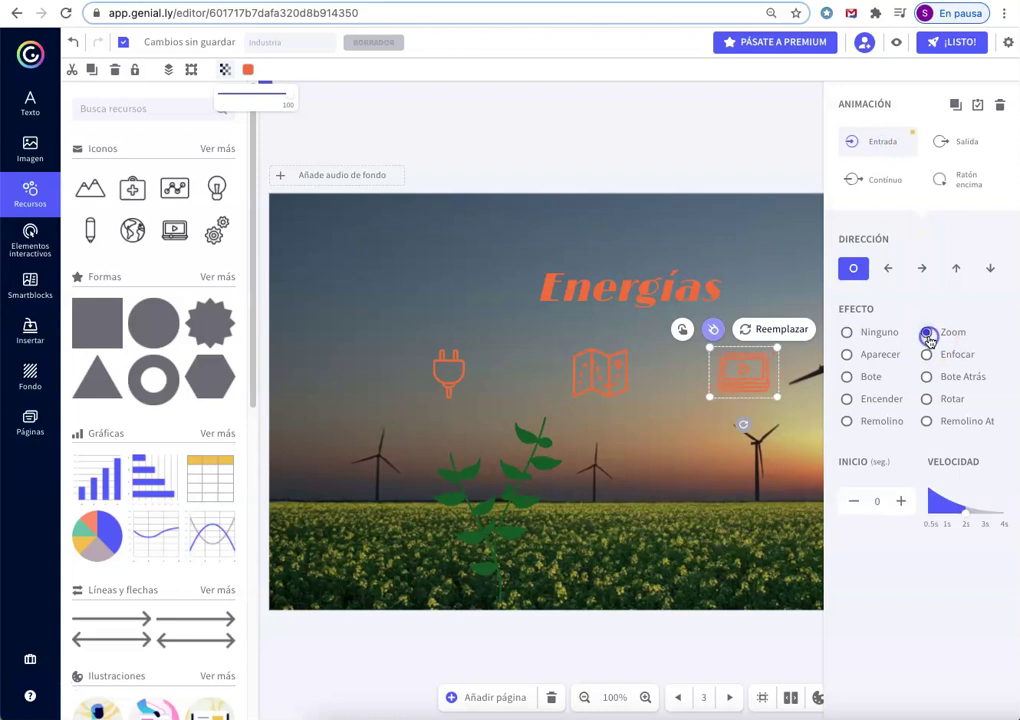
pyautogui.click(902, 502)
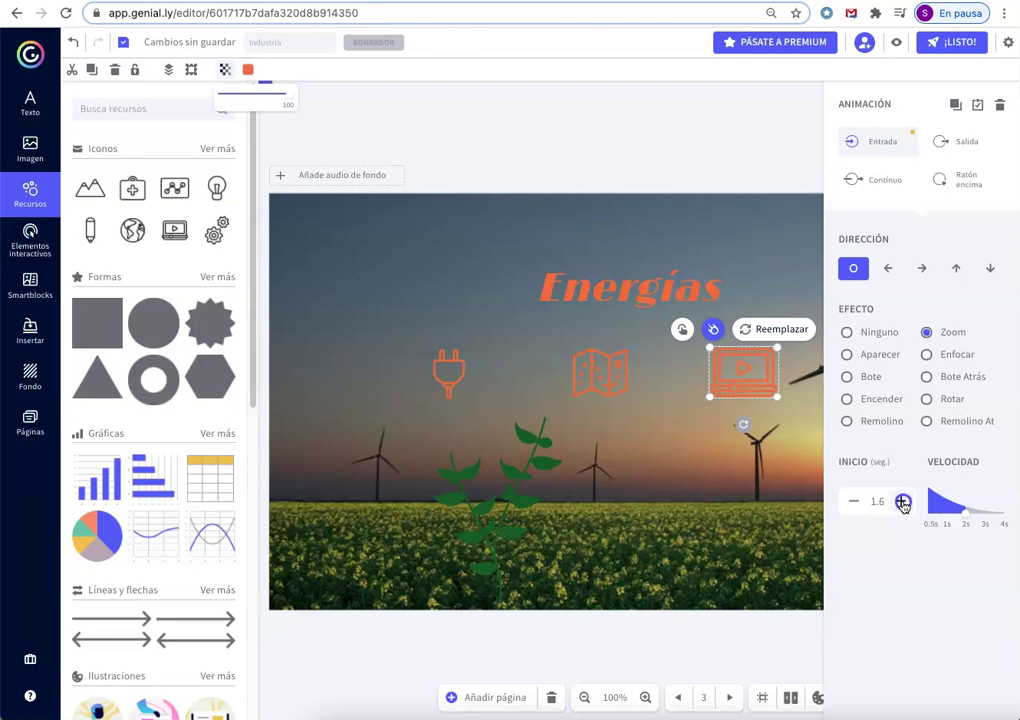
pyautogui.click(783, 453)
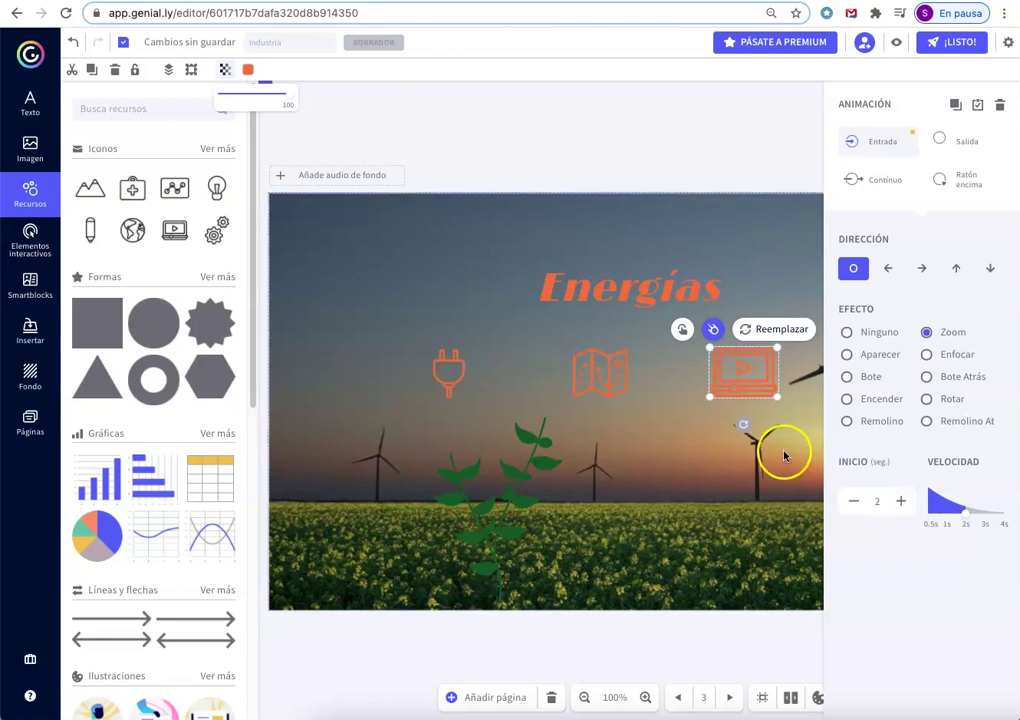
pyautogui.moveTo(781, 380); pyautogui.dragTo(738, 373)
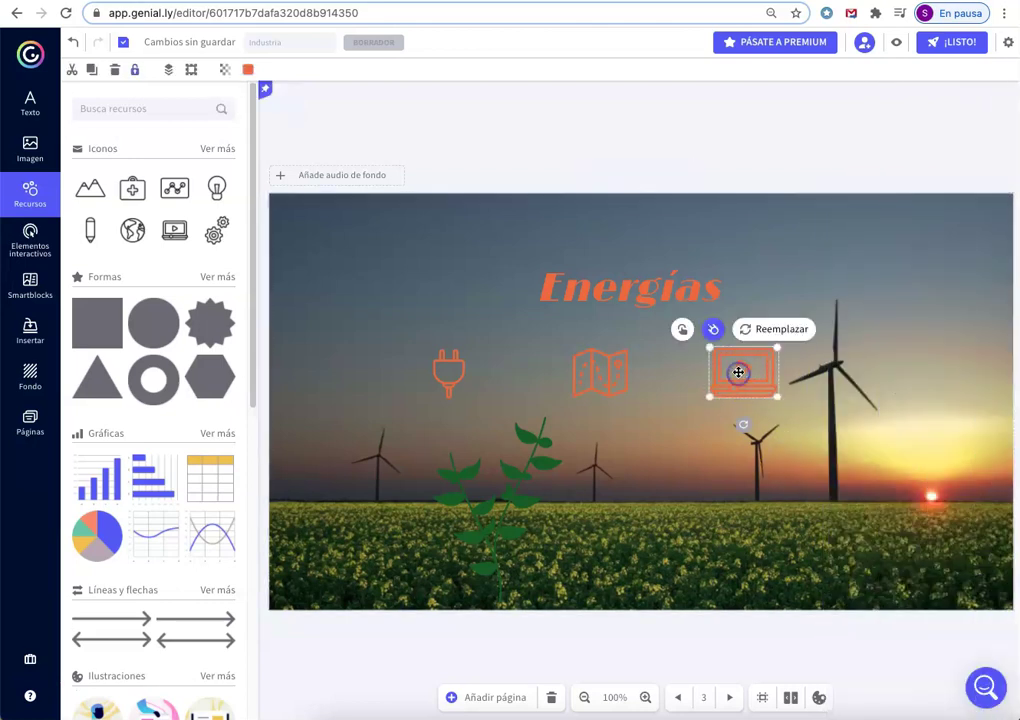
pyautogui.click(681, 331)
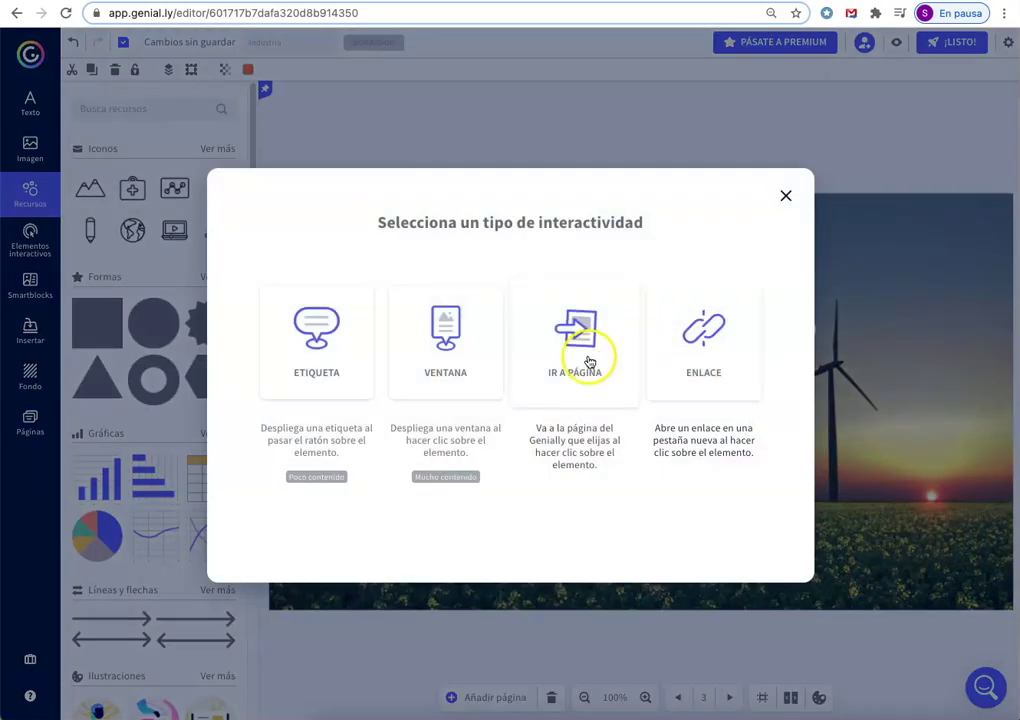
pyautogui.click(476, 340)
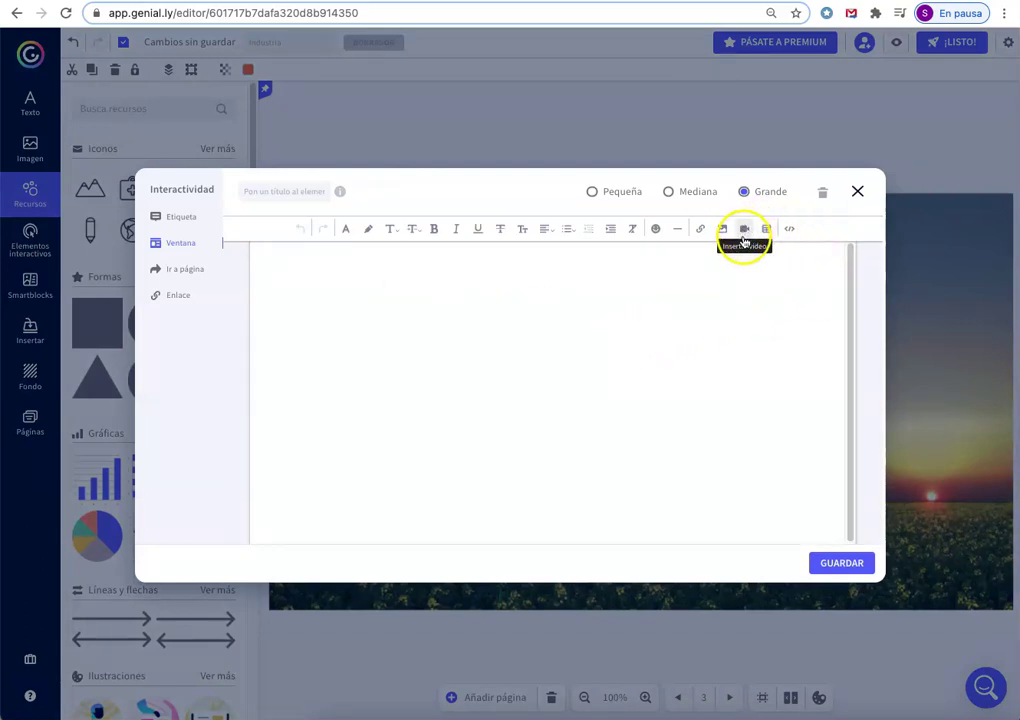
pyautogui.click(745, 231)
pyautogui.click(715, 315)
pyautogui.rightClick(714, 315)
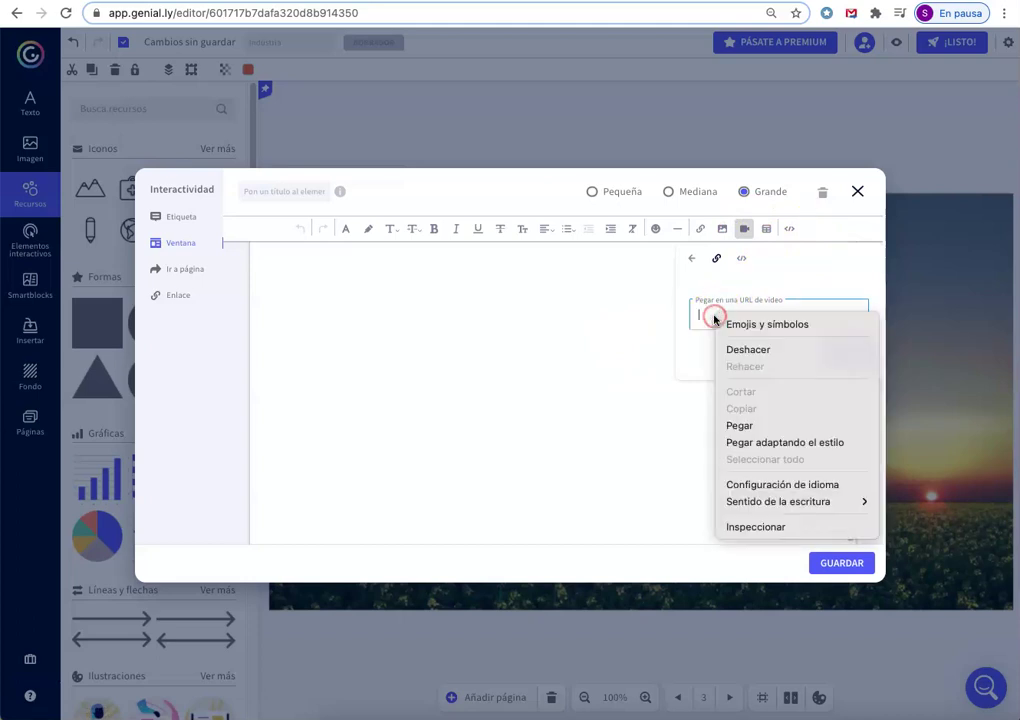
pyautogui.click(771, 426)
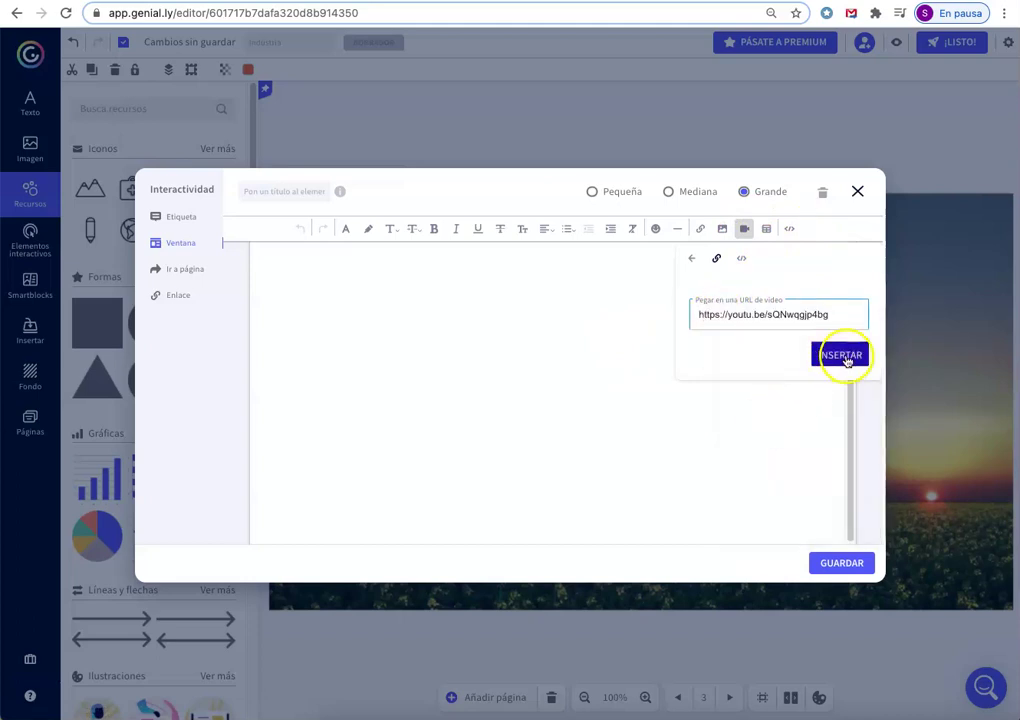
pyautogui.click(839, 354)
pyautogui.click(834, 563)
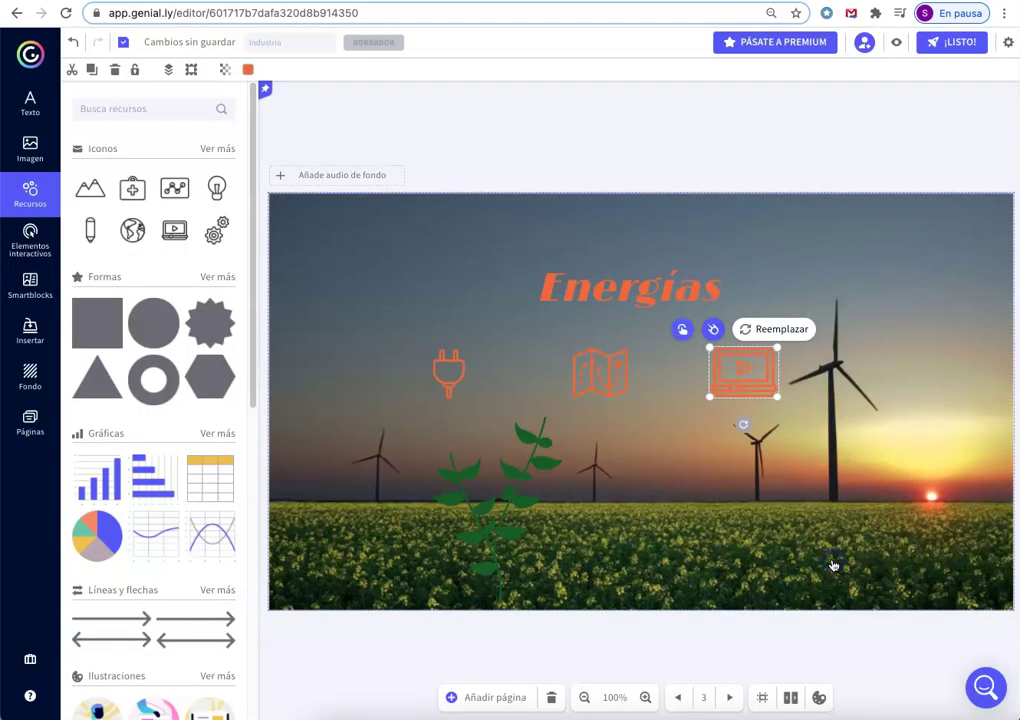
# Step: Preview the page, checking the laptop icon's video window and the interactive element indicators, and return to editing
pyautogui.click(899, 45)
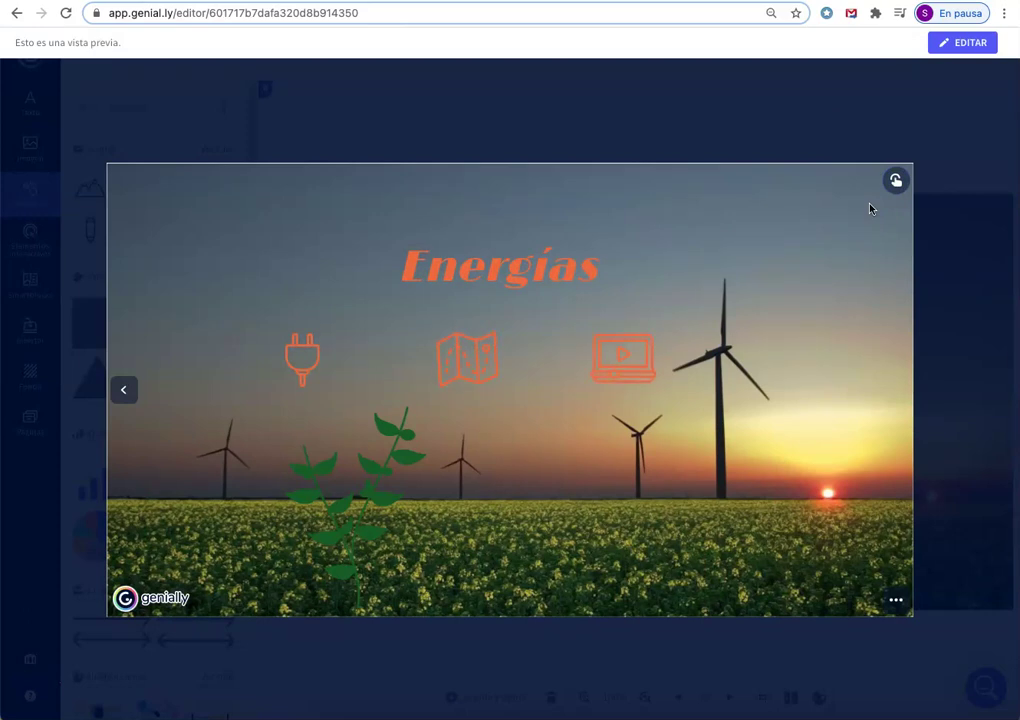
pyautogui.click(626, 365)
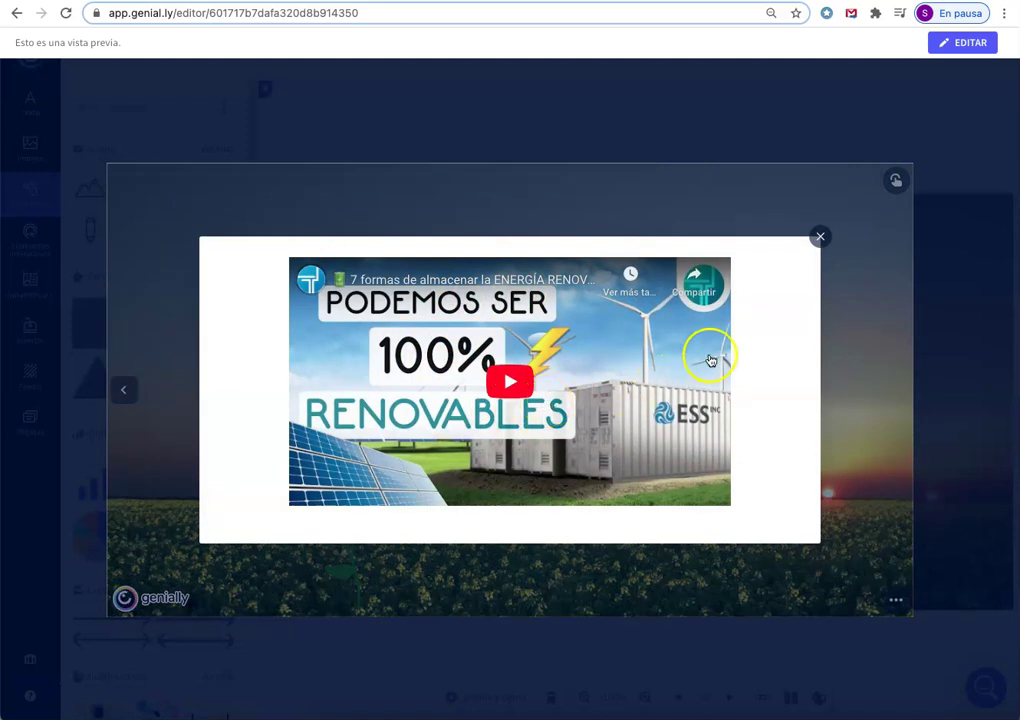
pyautogui.click(820, 239)
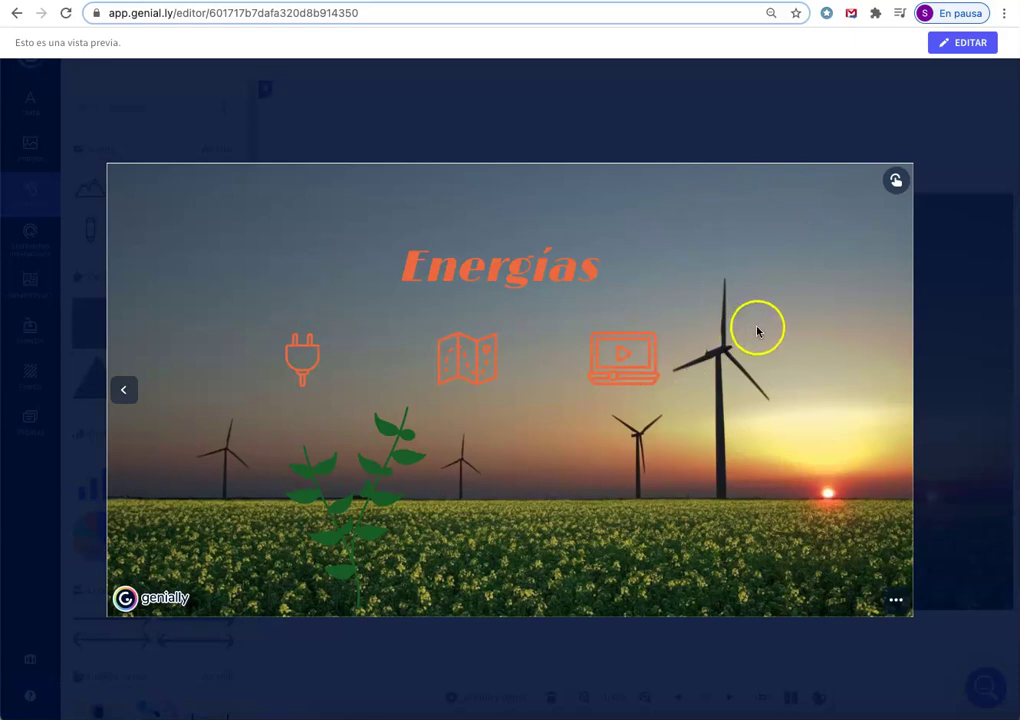
pyautogui.click(896, 183)
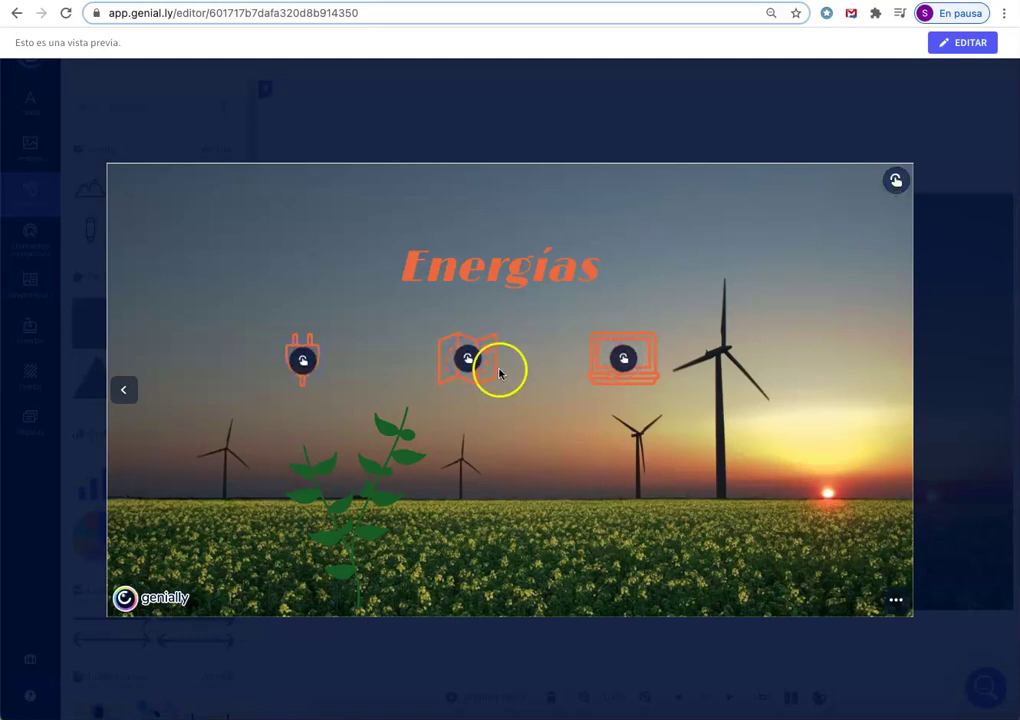
pyautogui.click(895, 186)
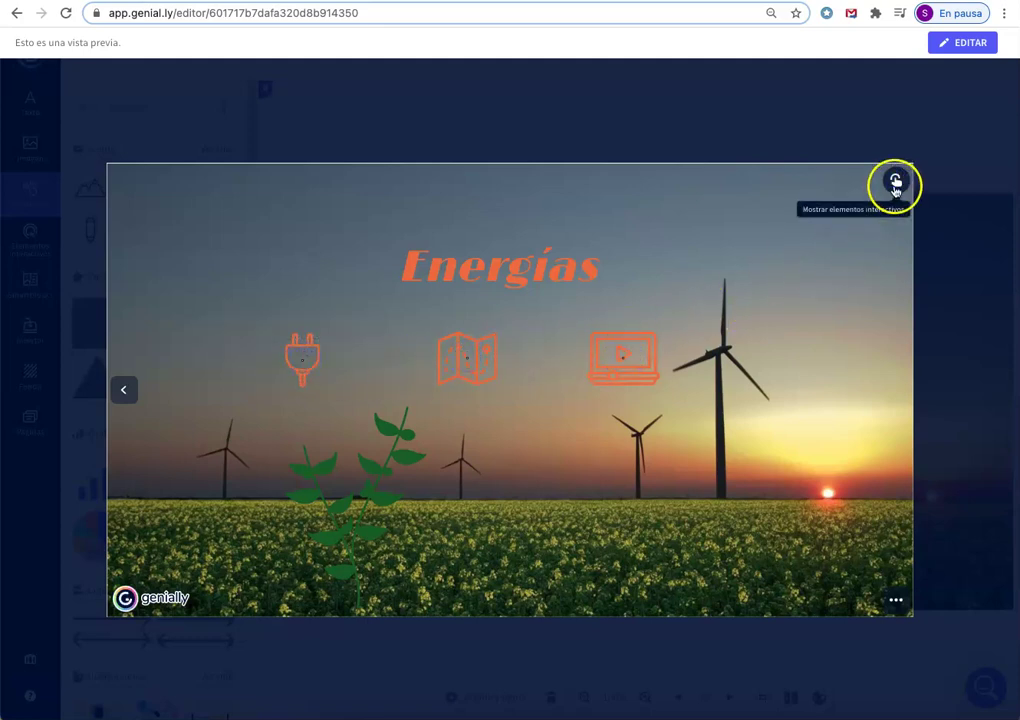
pyautogui.click(895, 186)
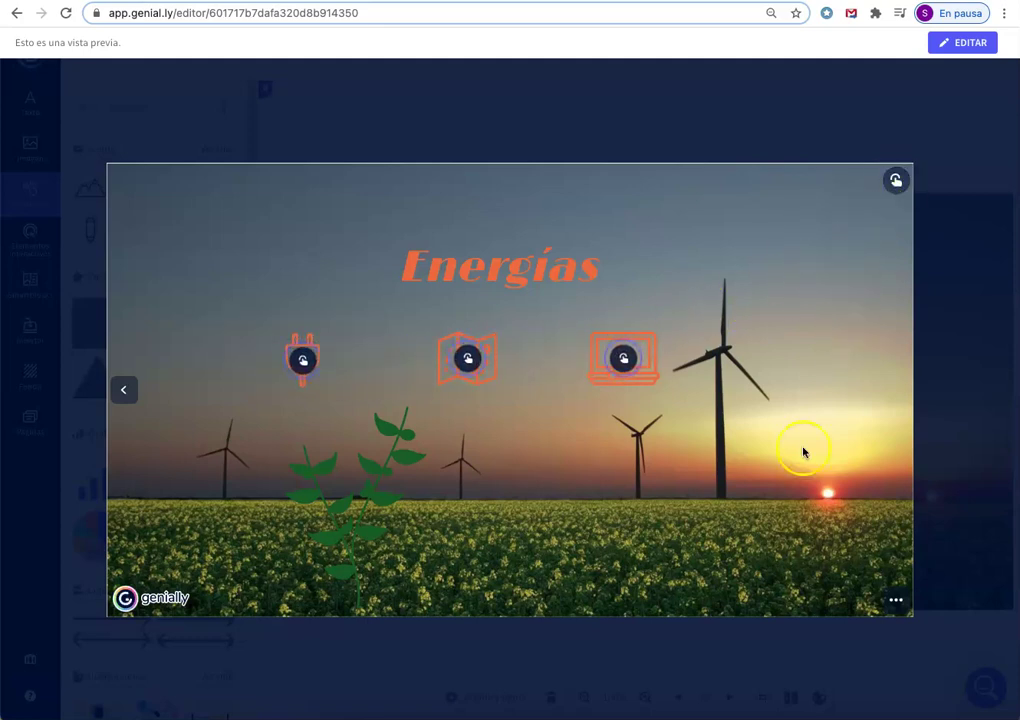
pyautogui.click(953, 42)
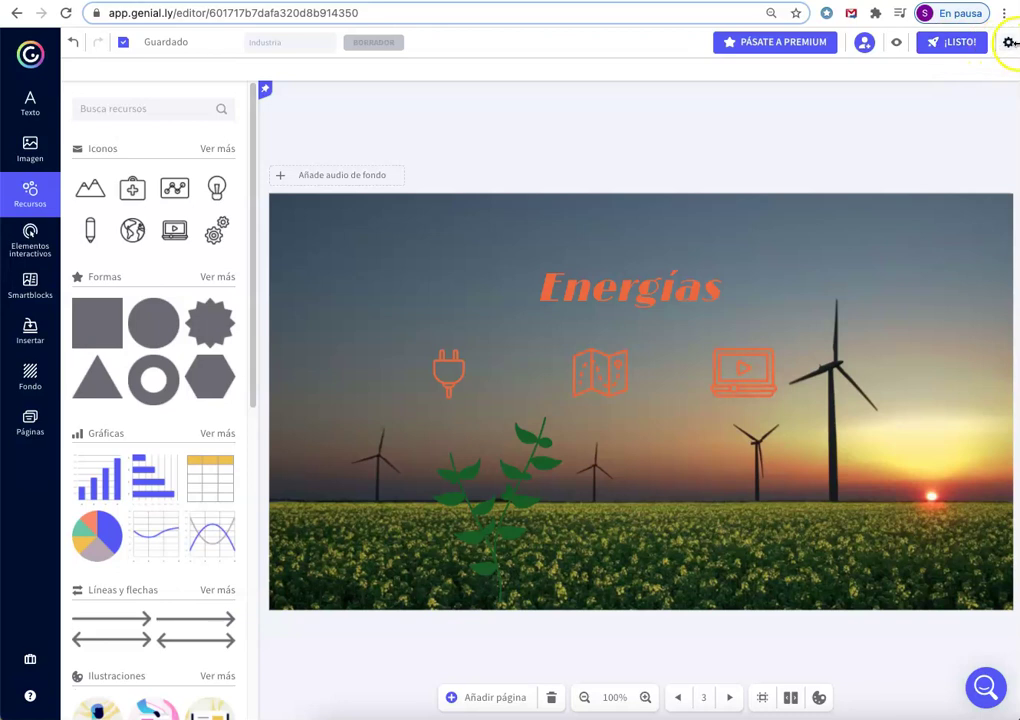
# Step: Open the project settings and try the display options for sharing, interactivity indicator, full screen, dragging elements and titles, restoring their original states
pyautogui.click(1010, 47)
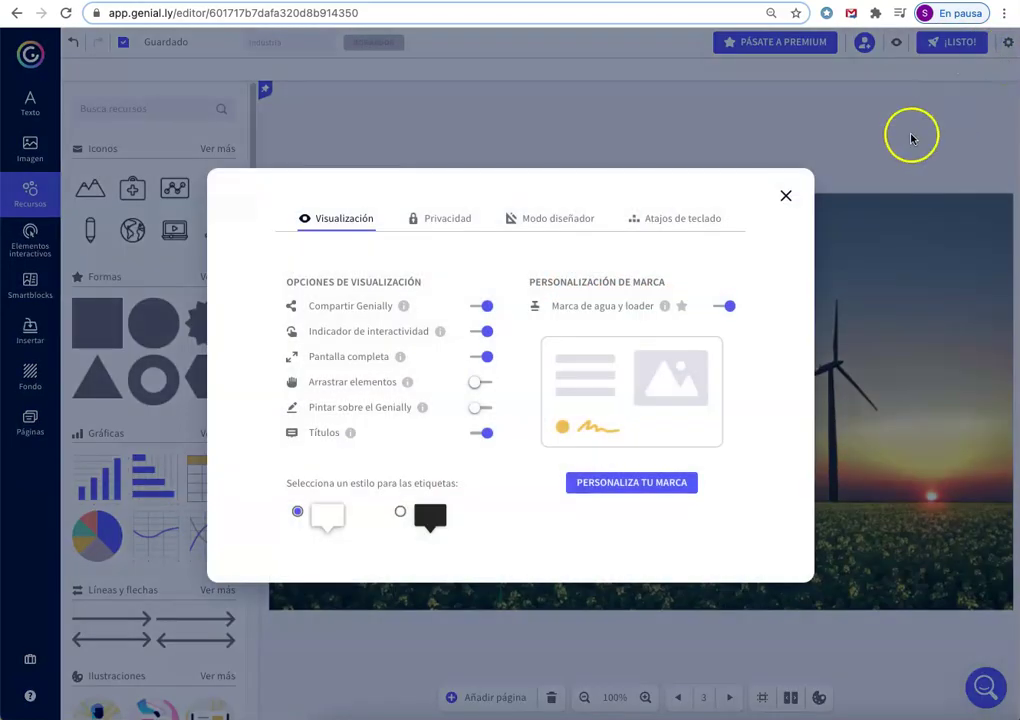
pyautogui.click(483, 307)
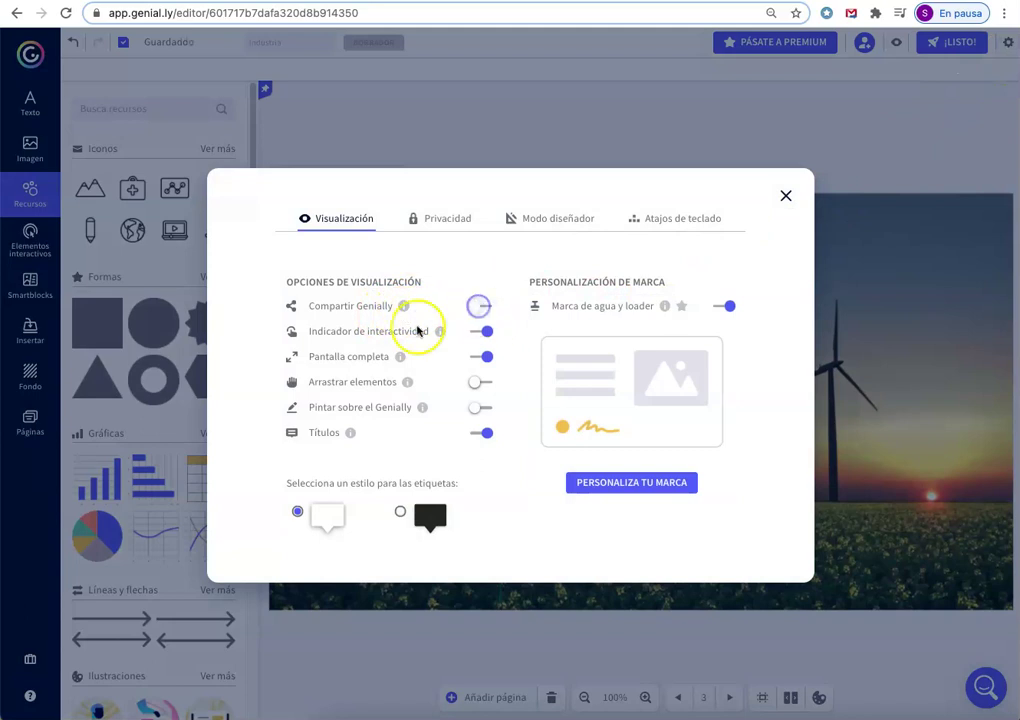
pyautogui.click(484, 331)
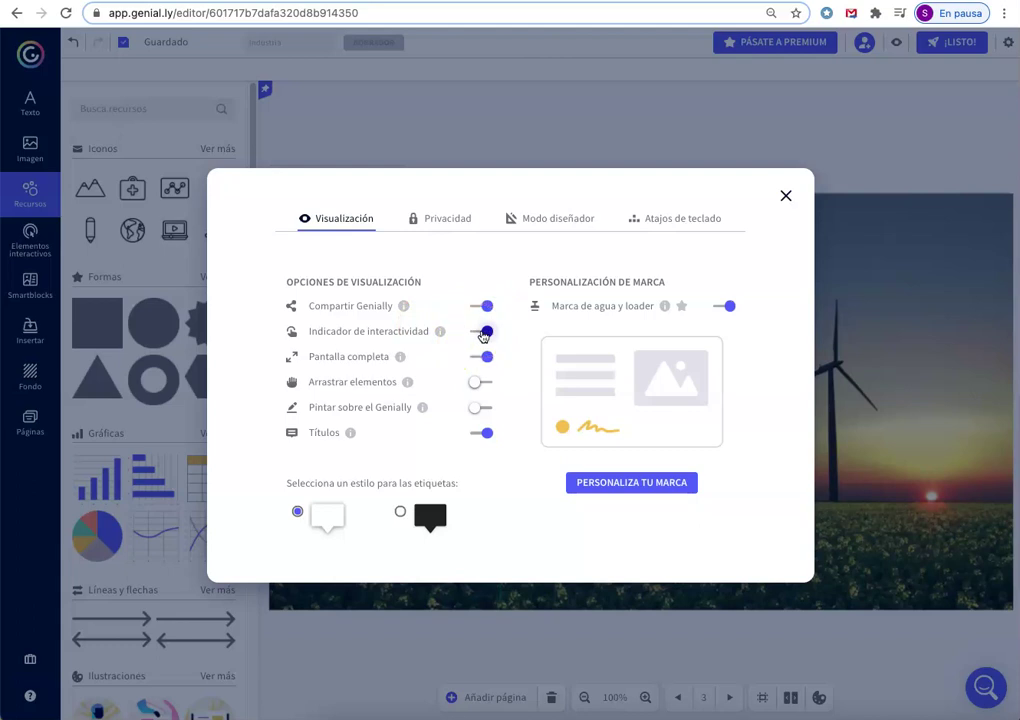
pyautogui.click(484, 358)
pyautogui.click(484, 382)
pyautogui.click(451, 386)
pyautogui.click(485, 432)
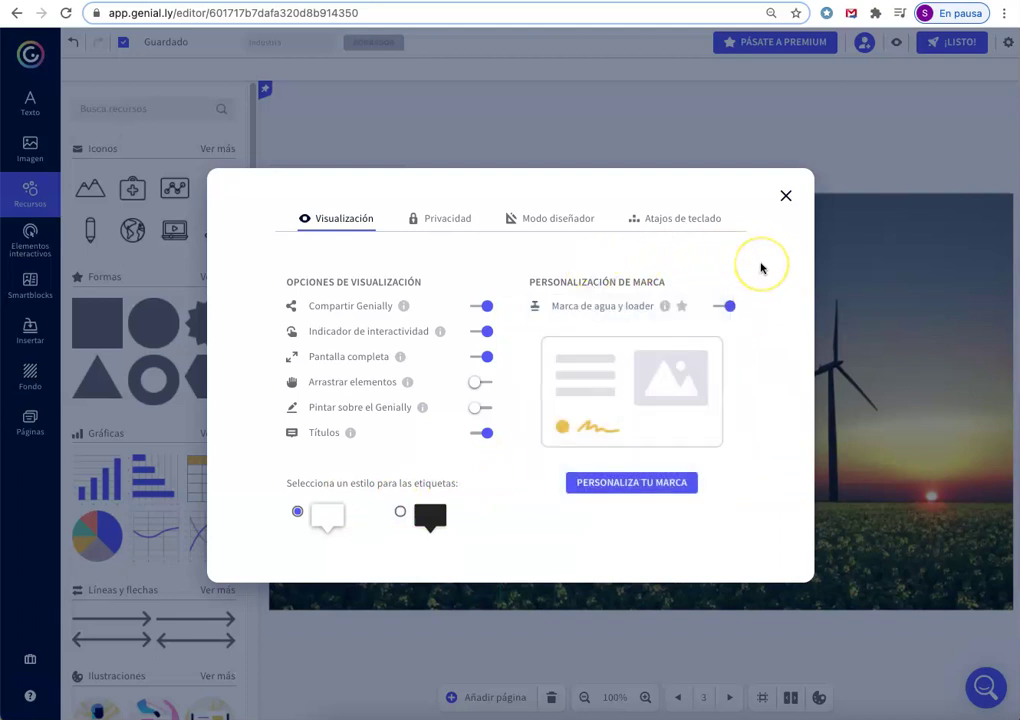
# Step: Mark the project as reusable in the privacy settings, and look over the designer mode and keyboard shortcut settings
pyautogui.click(449, 221)
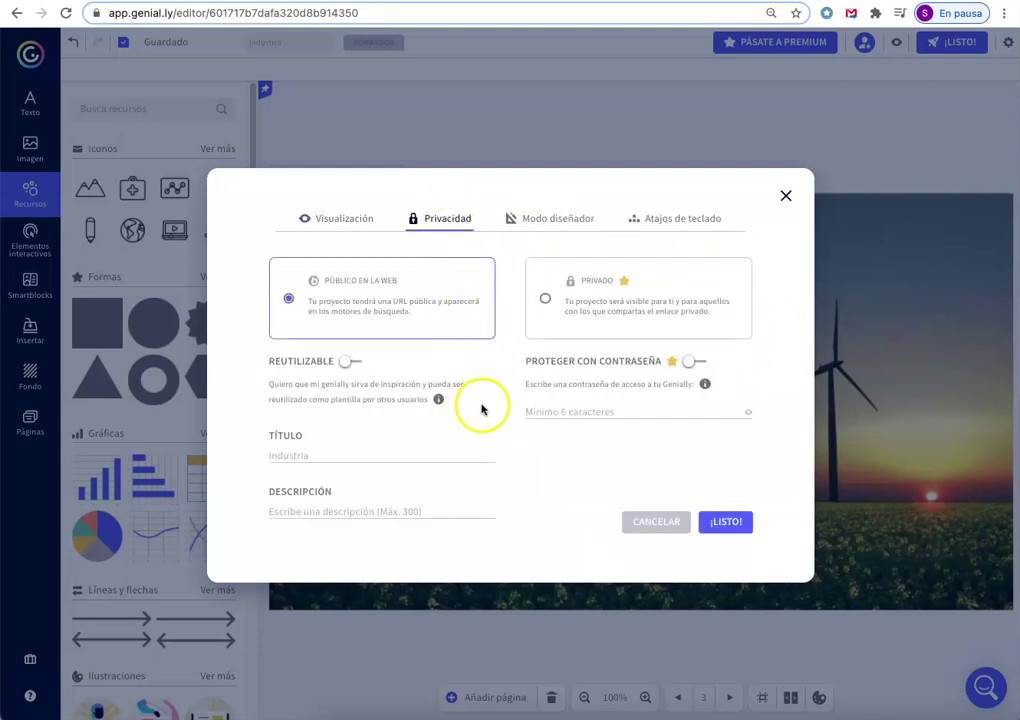
pyautogui.click(358, 364)
pyautogui.click(576, 221)
pyautogui.click(665, 220)
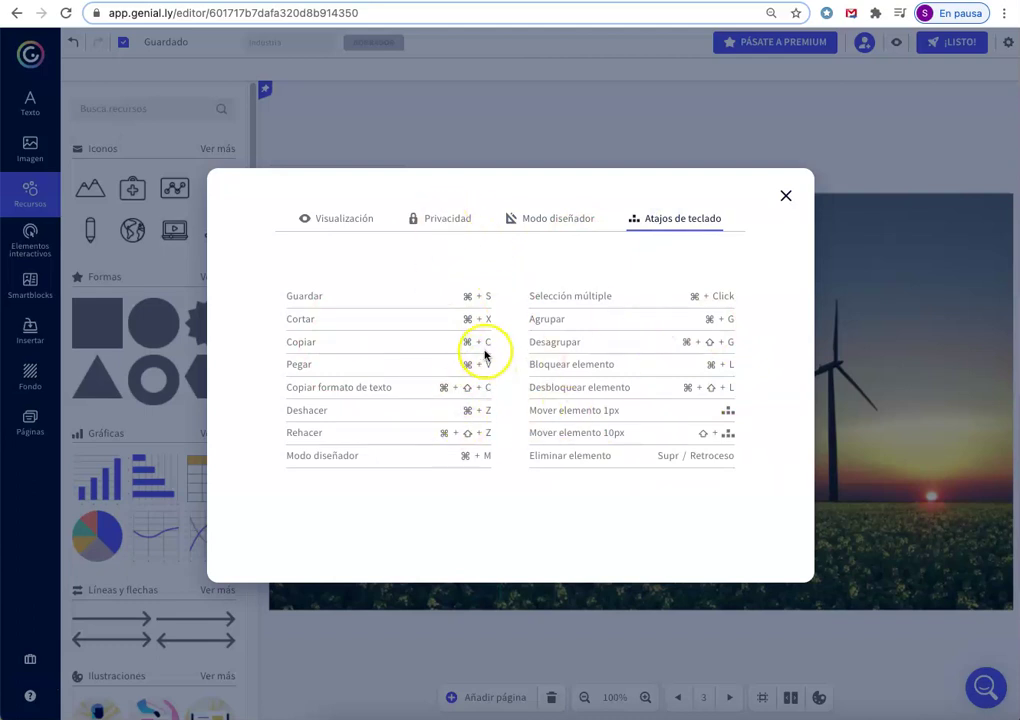
pyautogui.click(426, 216)
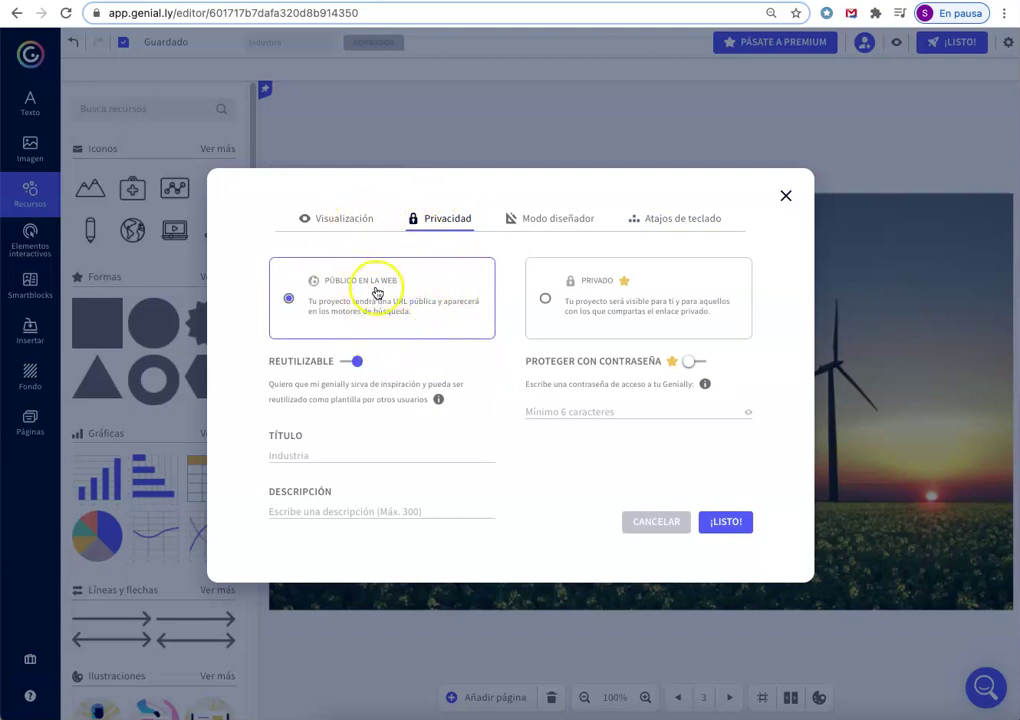
# Step: Publish the project as public on the web with Reutilizable enabled
pyautogui.moveTo(629, 318)
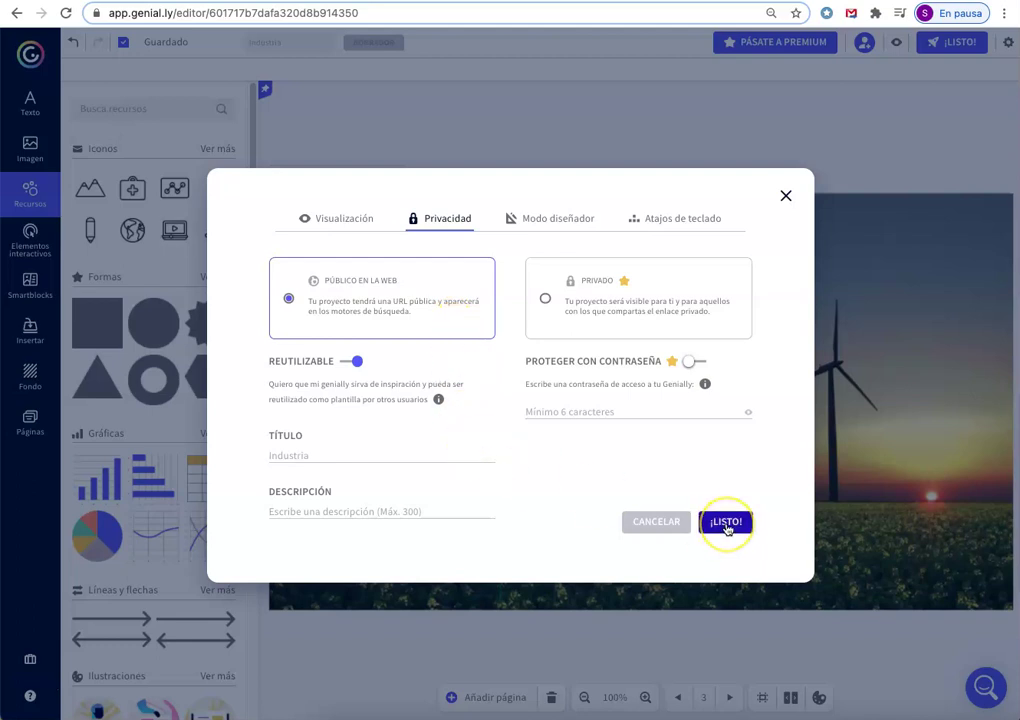
pyautogui.click(344, 218)
pyautogui.click(453, 222)
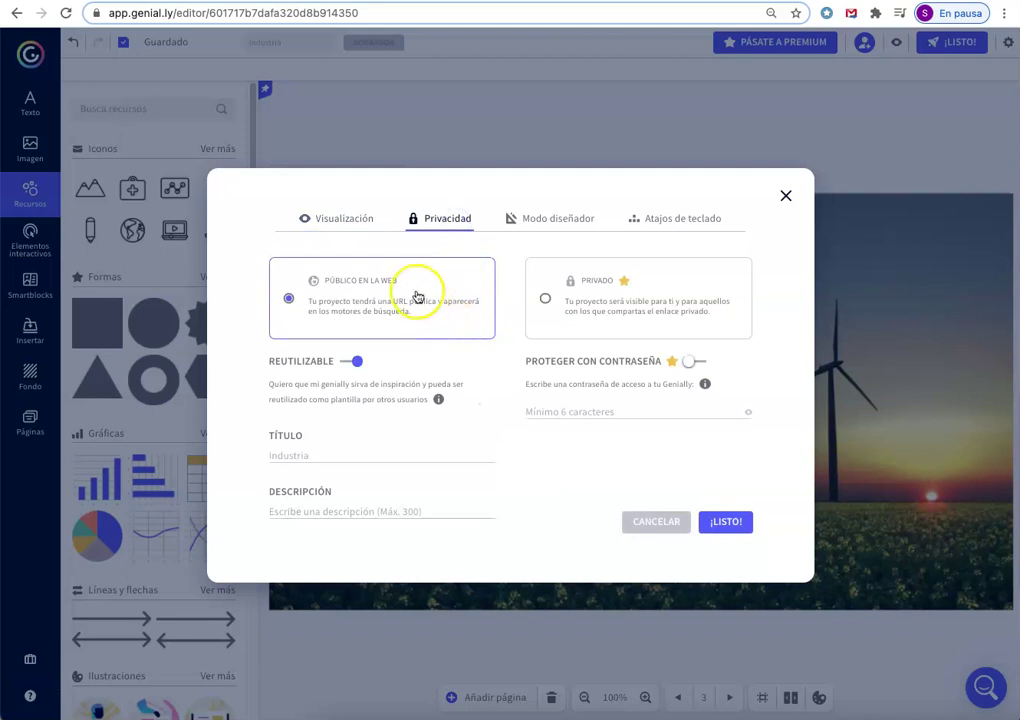
pyautogui.click(355, 361)
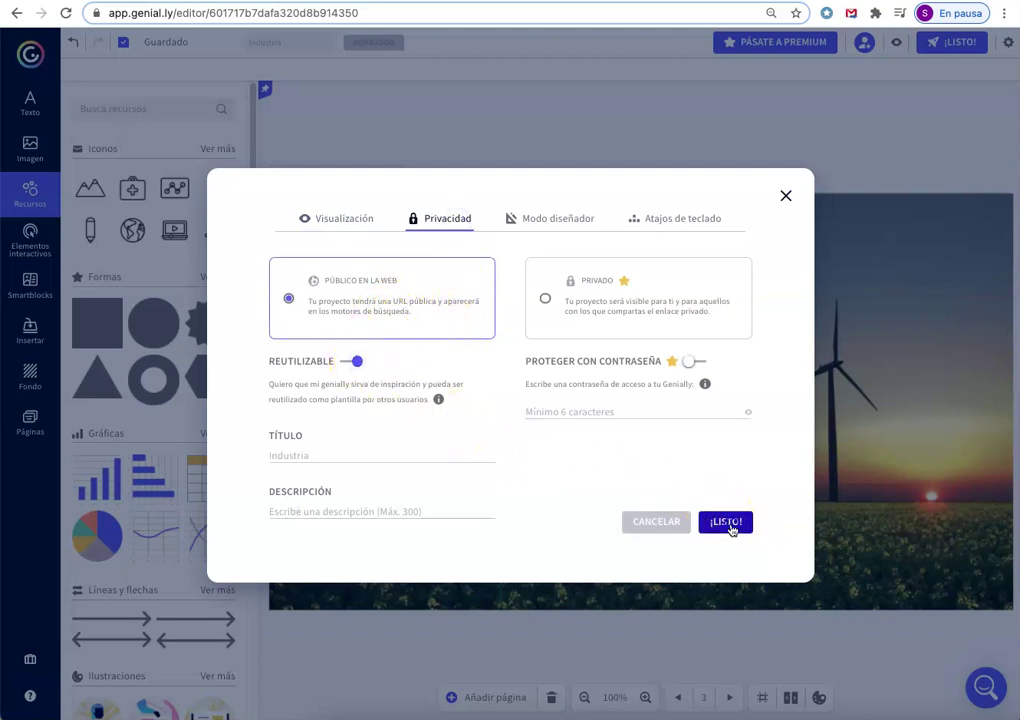
pyautogui.click(729, 525)
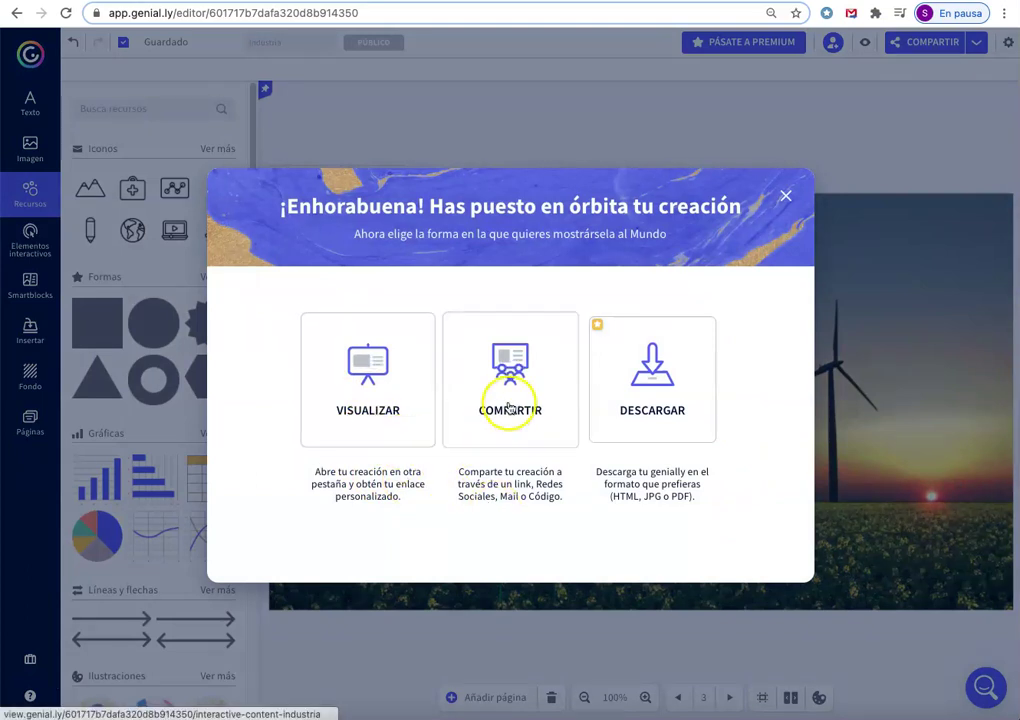
pyautogui.click(510, 405)
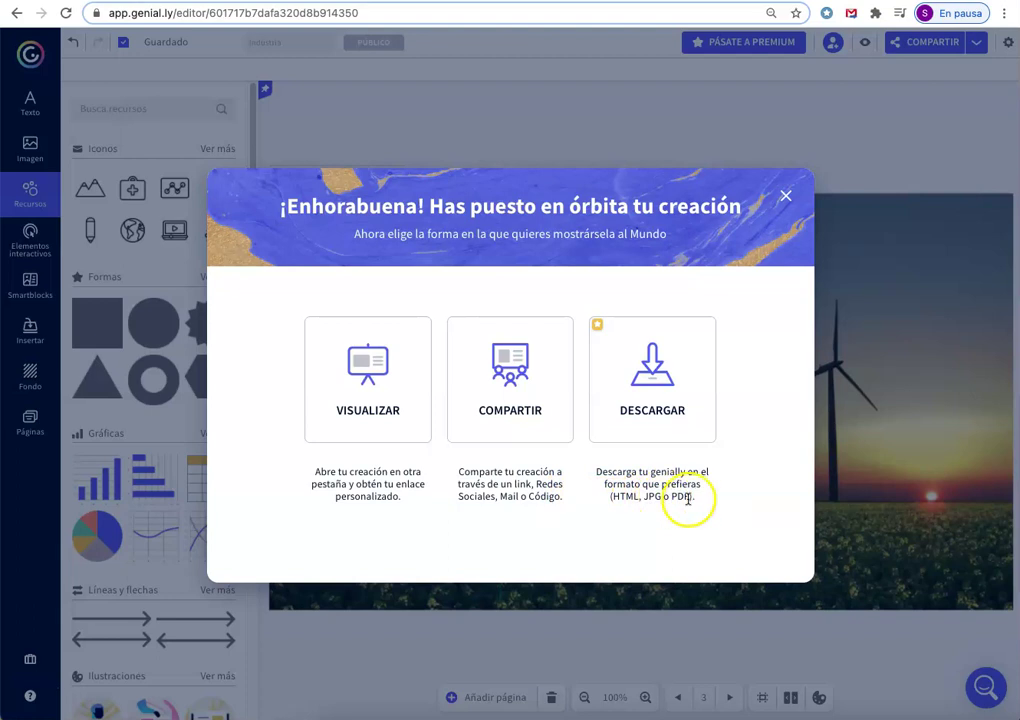
# Step: Copy the published presentation's public social page link from the sharing options and close the sharing window
pyautogui.moveTo(678, 386)
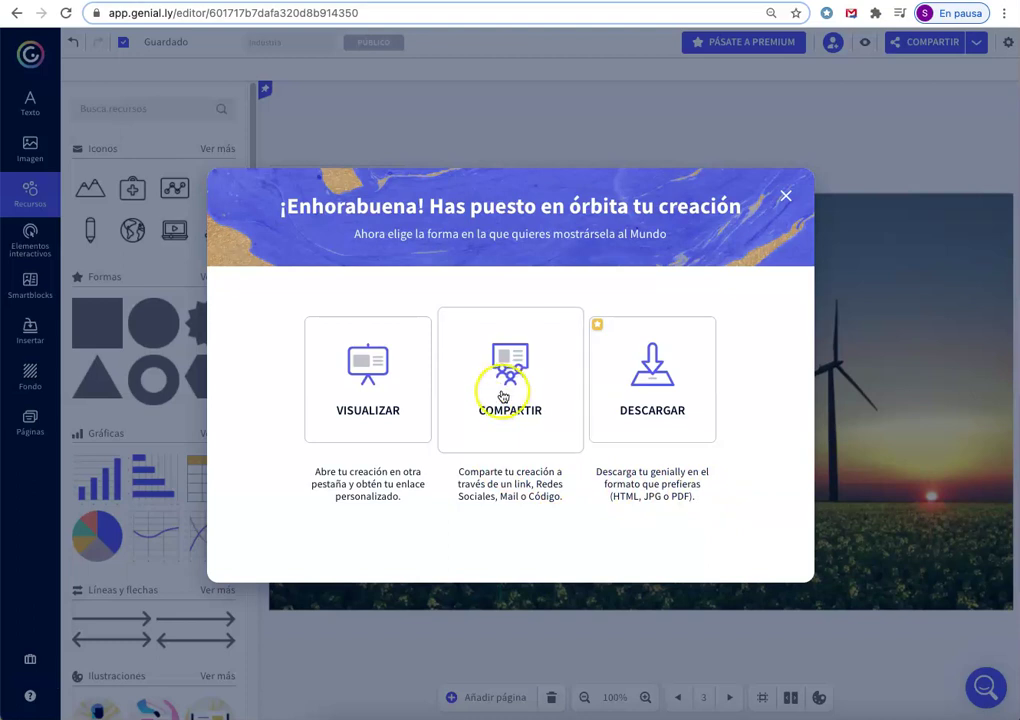
pyautogui.click(503, 396)
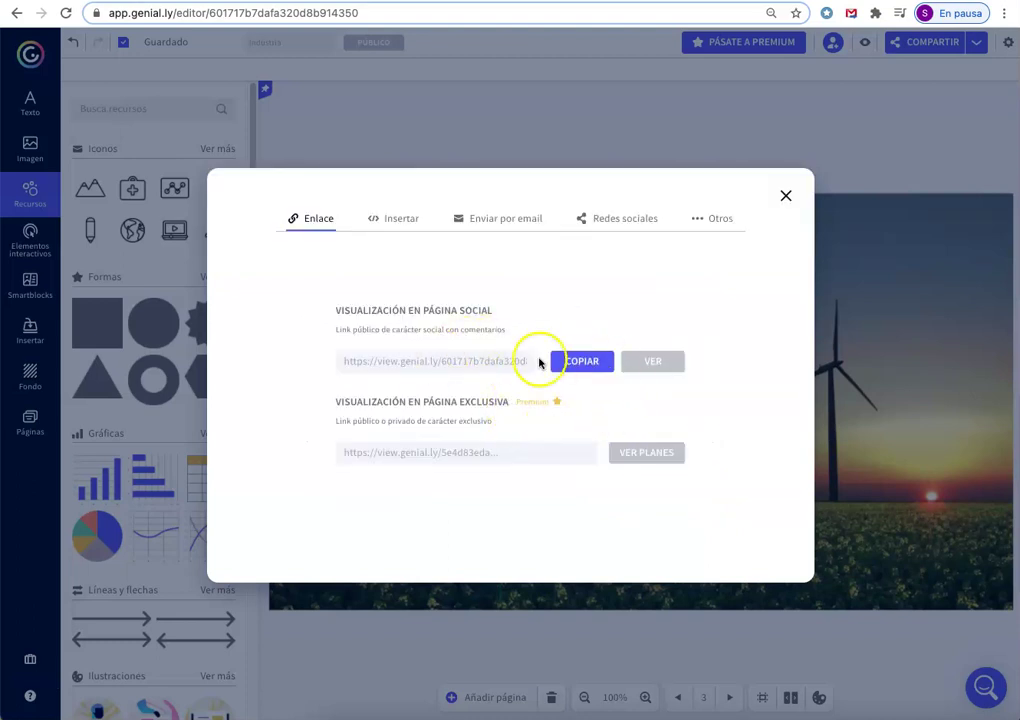
pyautogui.click(587, 366)
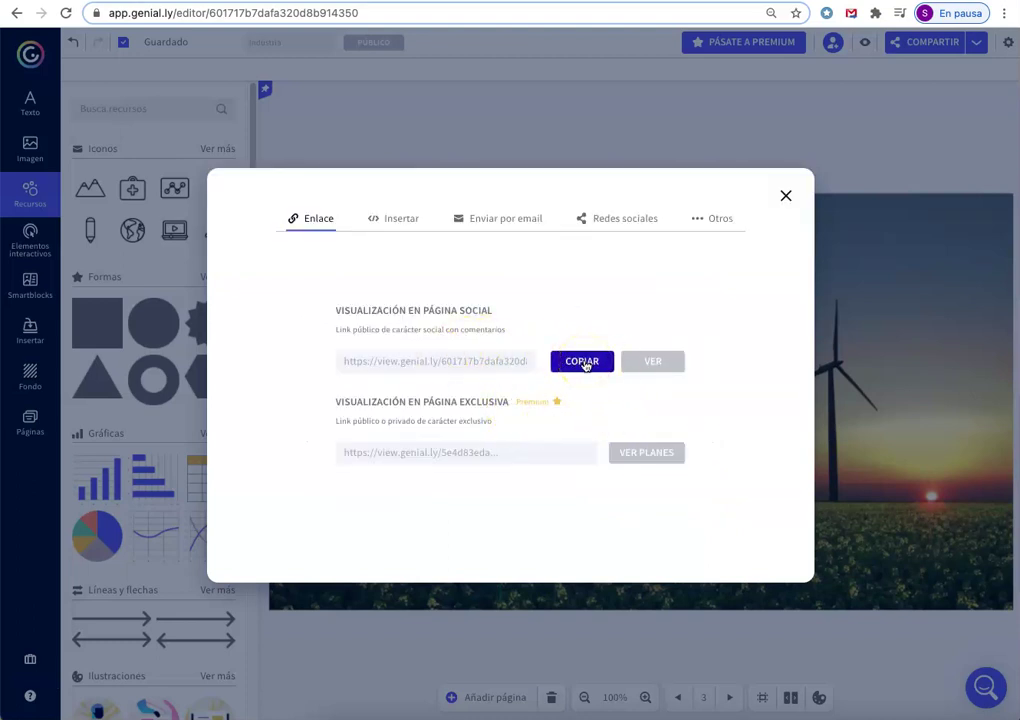
pyautogui.click(583, 360)
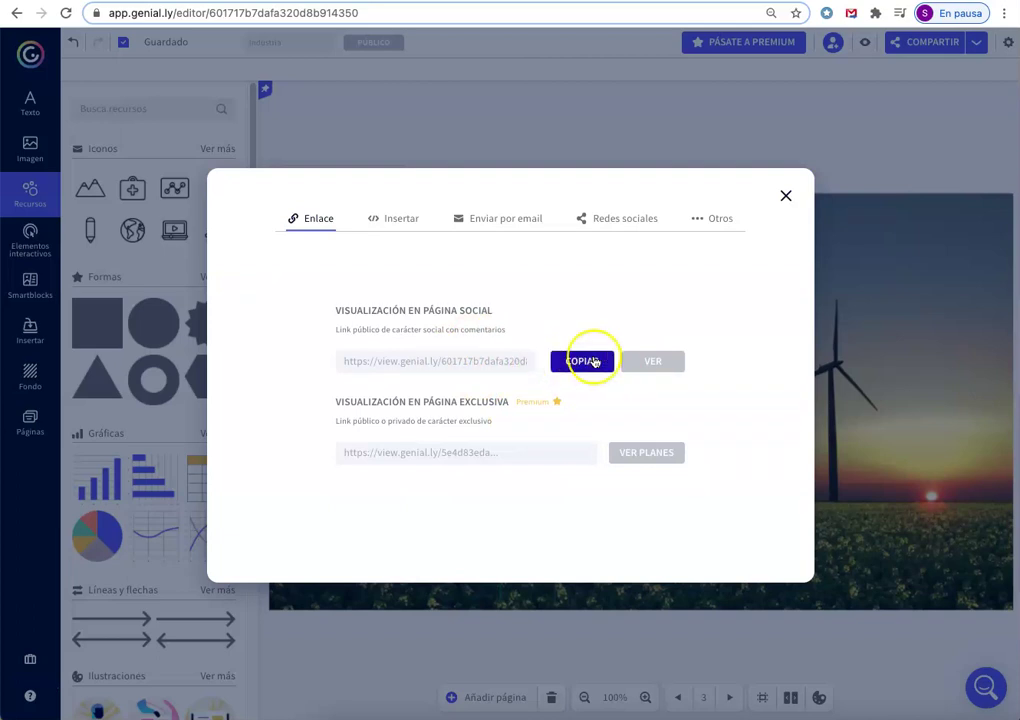
pyautogui.click(594, 362)
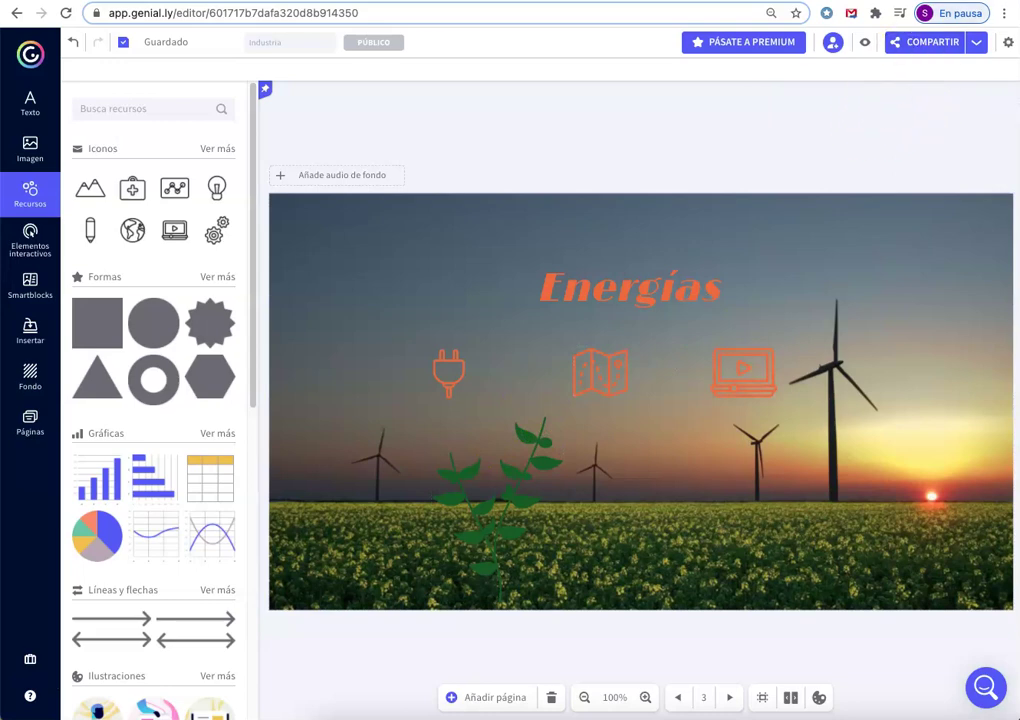
# Step: Open the copied presentation link in a new browser tab
pyautogui.press('super+t')
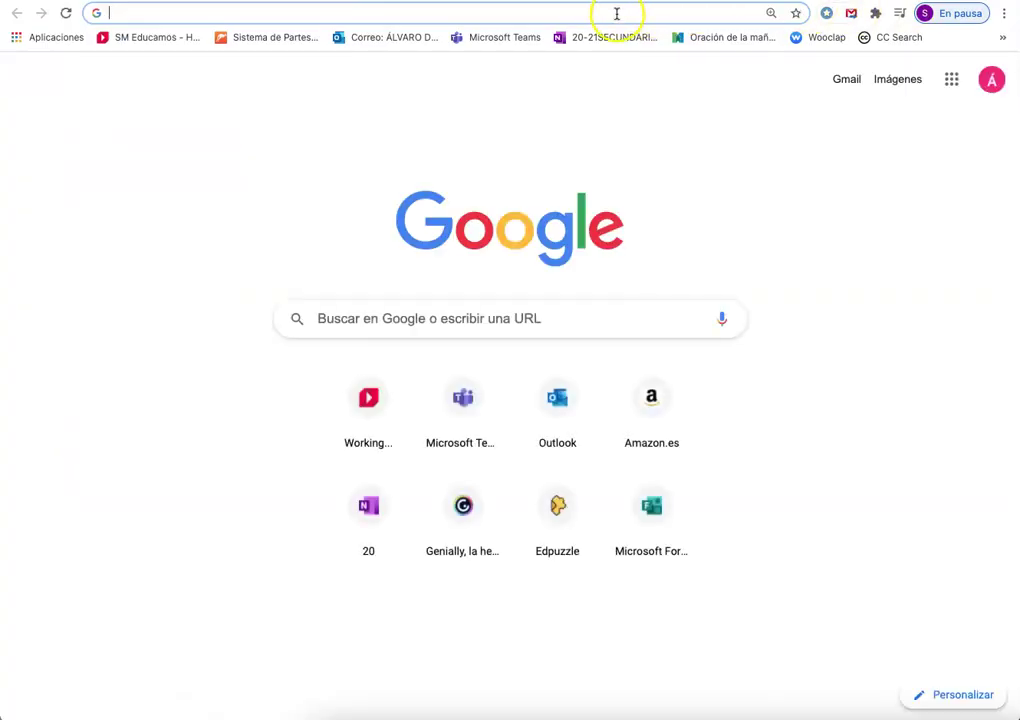
pyautogui.rightClick(617, 14)
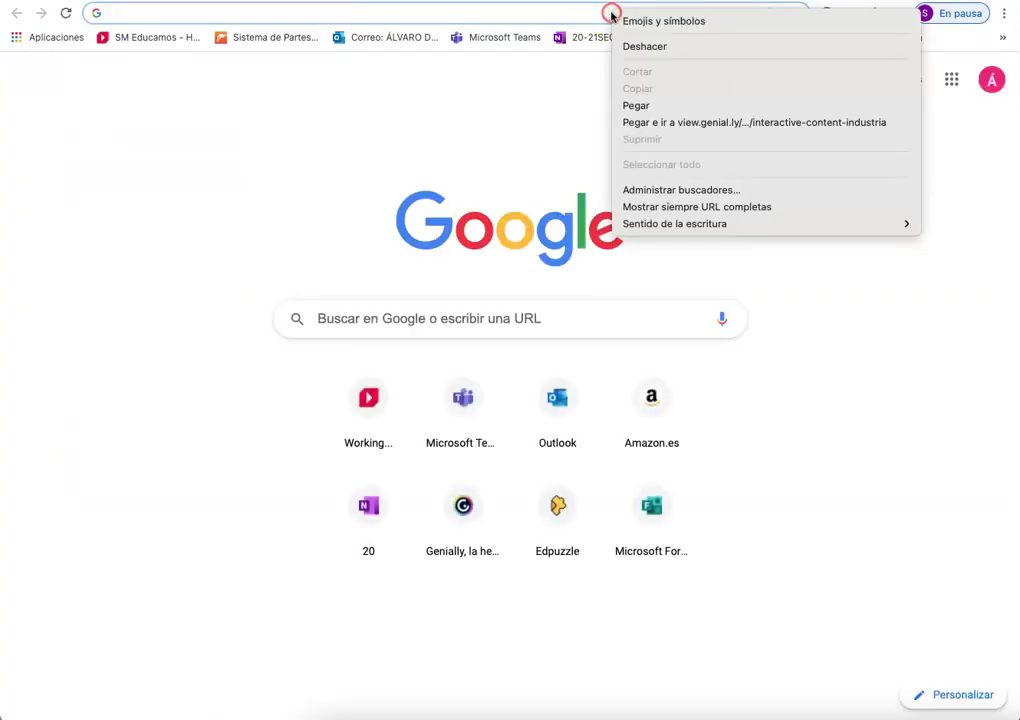
pyautogui.click(661, 108)
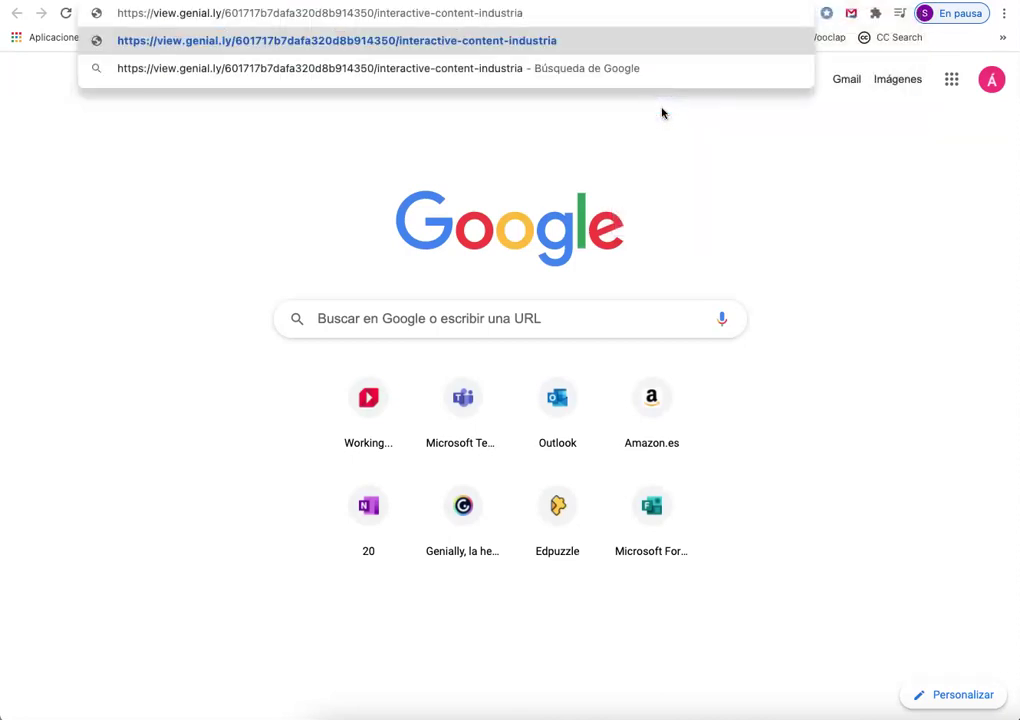
pyautogui.press('Return')
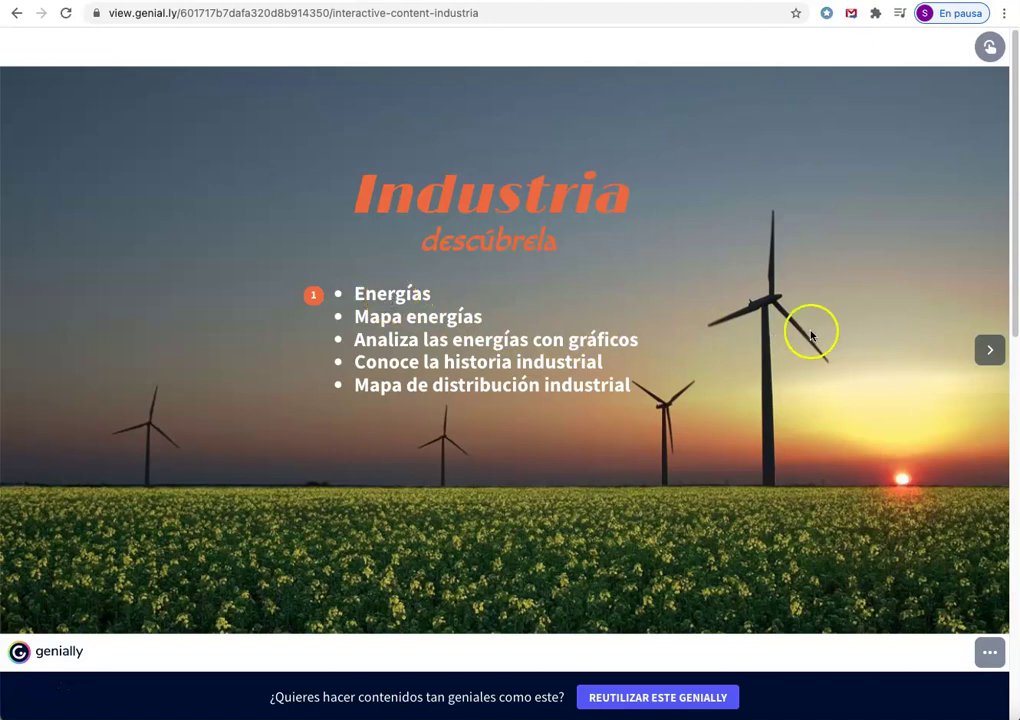
# Step: Follow the Energías link in the published presentation's index, advance to the Energías page and view the plug icon's label
pyautogui.click(405, 296)
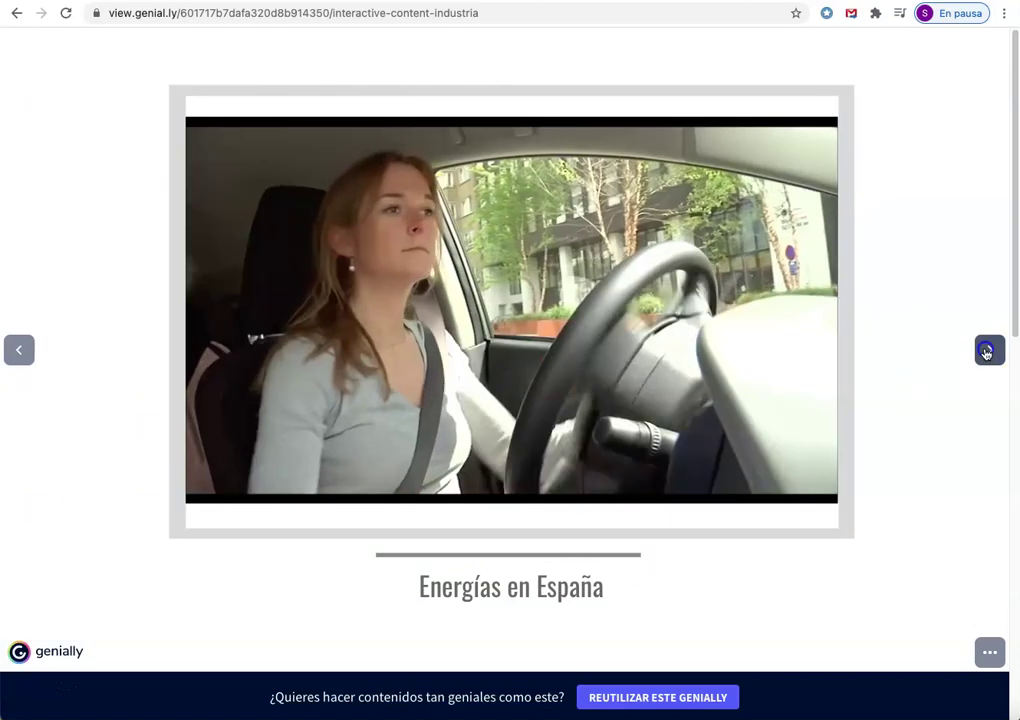
pyautogui.click(980, 352)
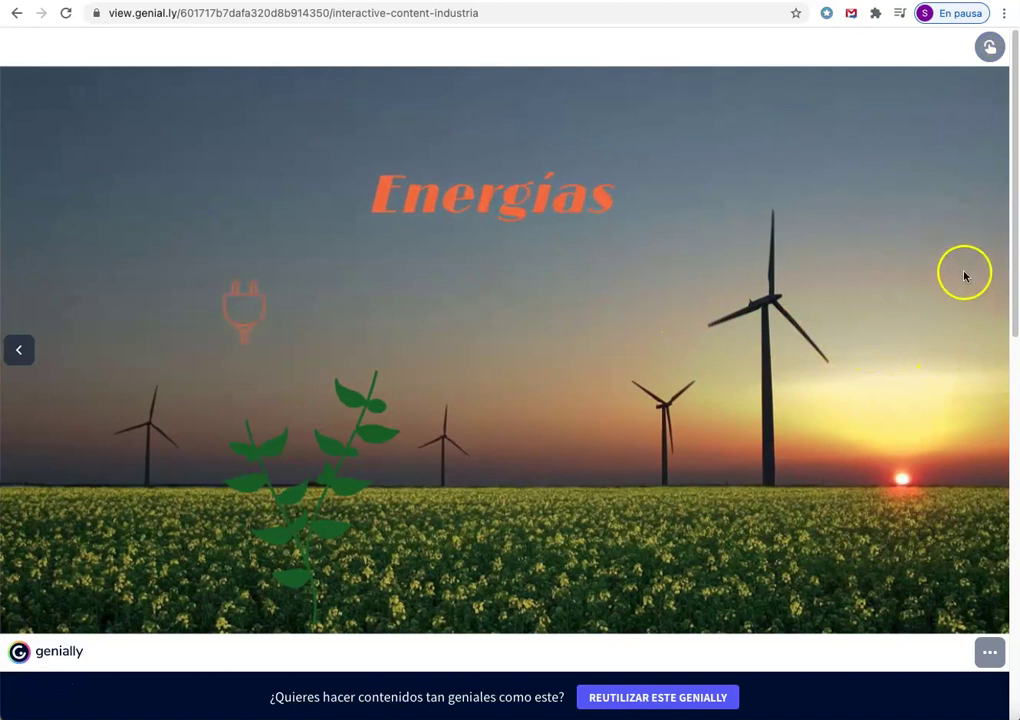
pyautogui.moveTo(232, 312)
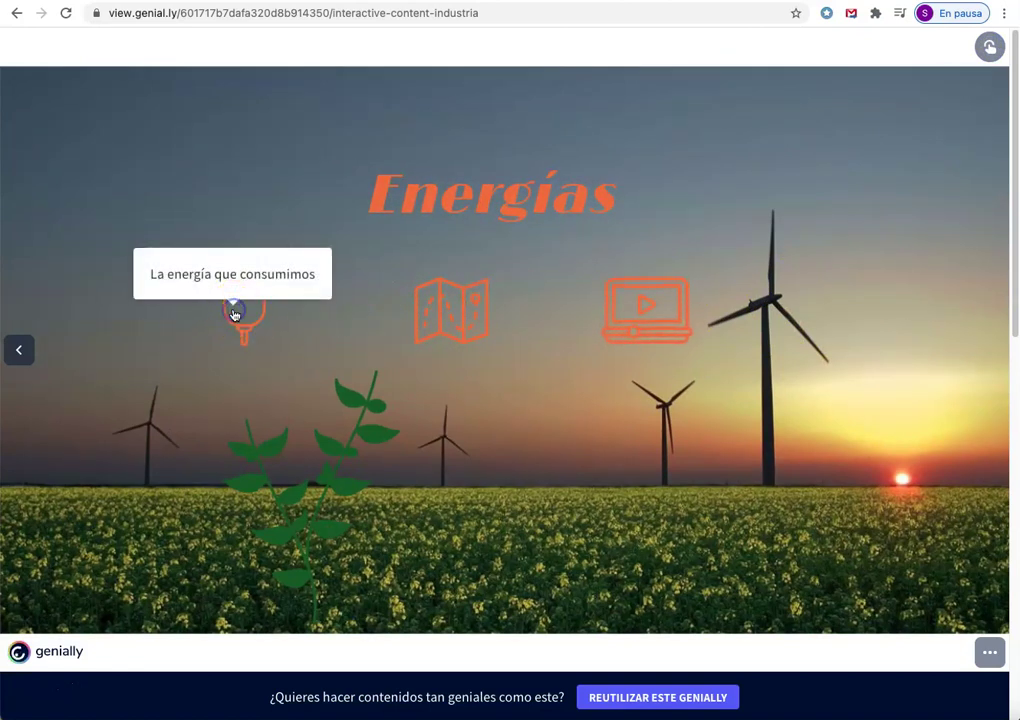
# Step: Check the map icon's image window and the laptop icon's video window, closing each, and return to the editor tab
pyautogui.click(436, 302)
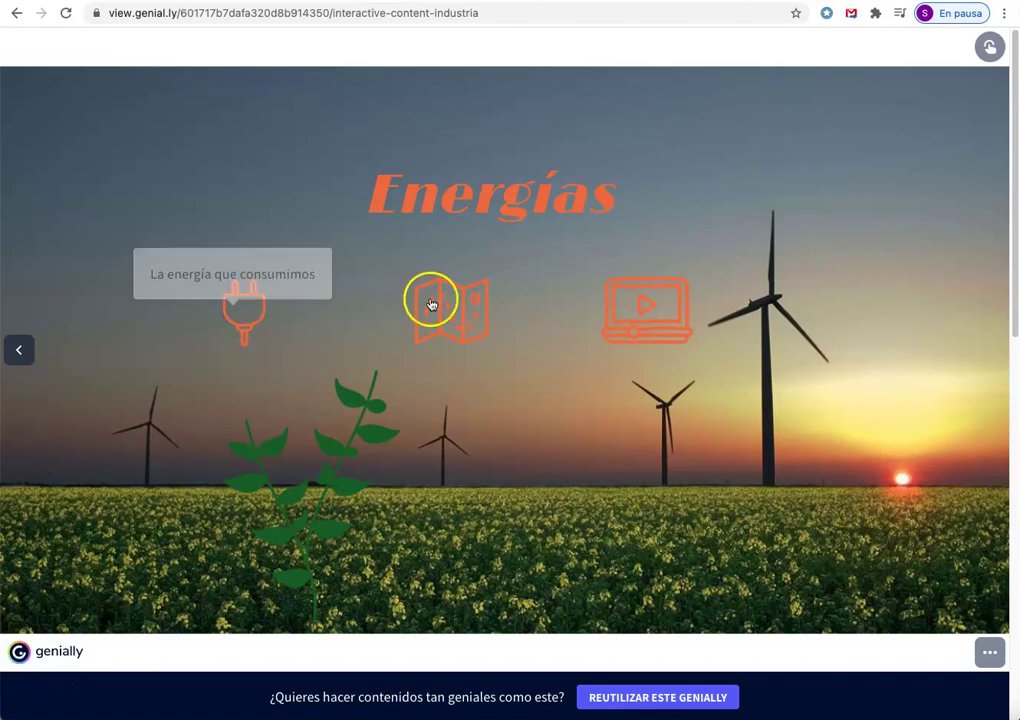
pyautogui.click(443, 309)
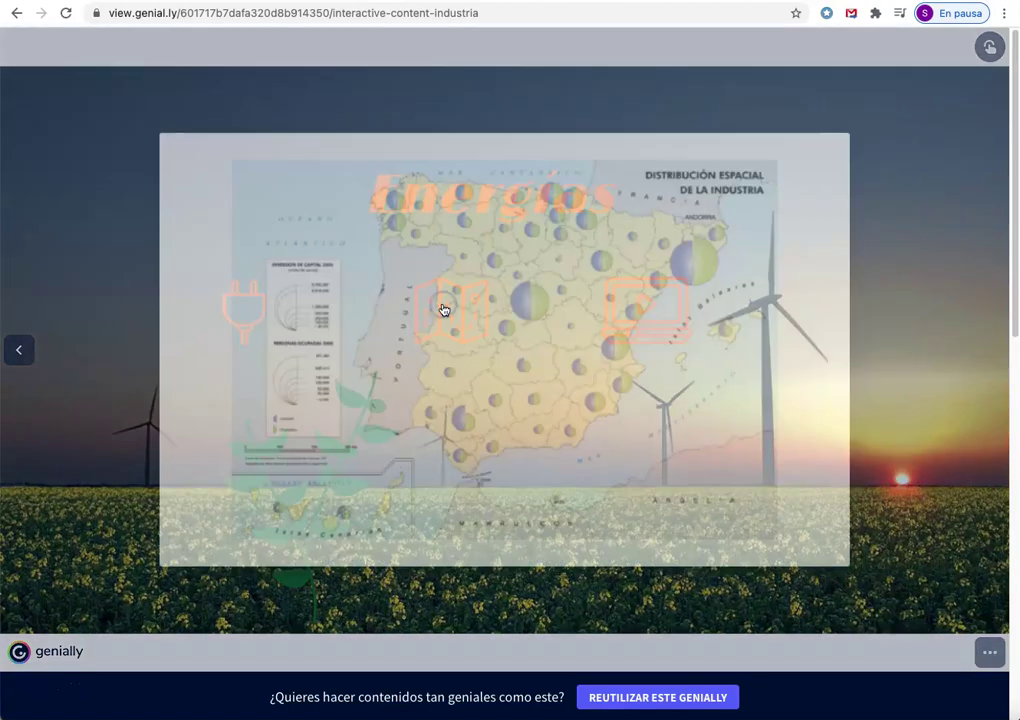
pyautogui.click(850, 134)
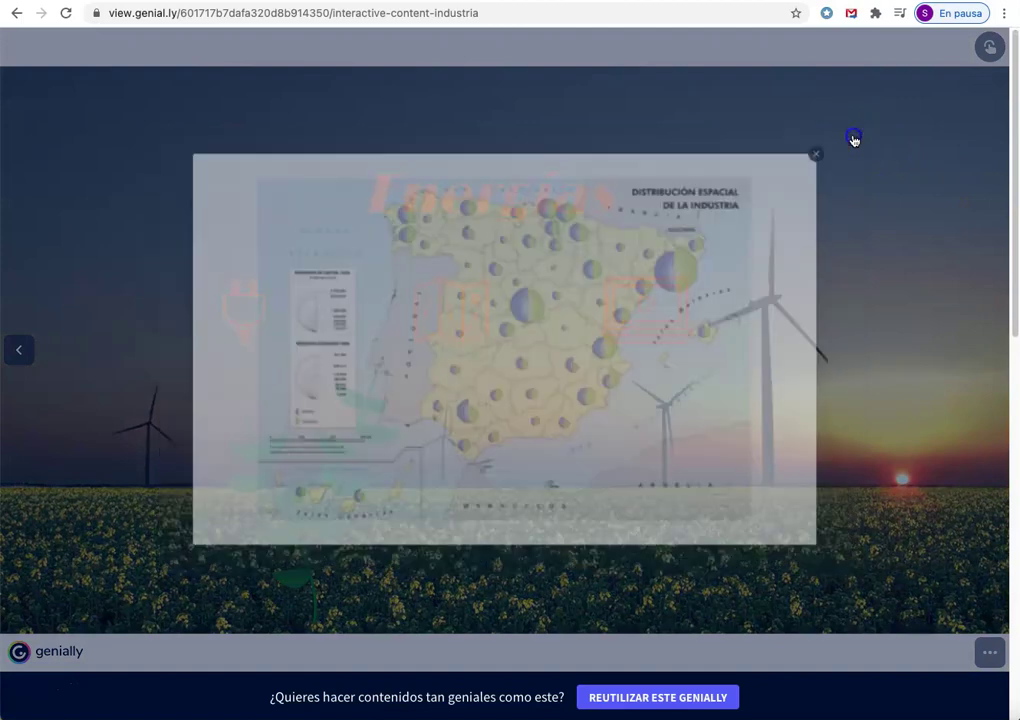
pyautogui.click(642, 310)
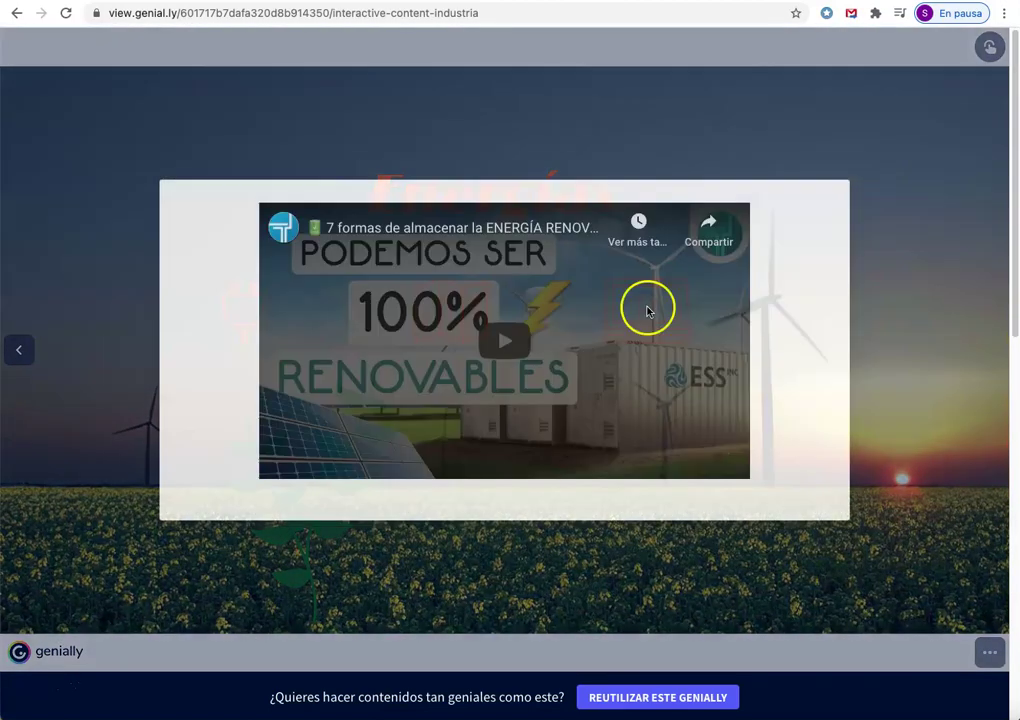
pyautogui.click(850, 180)
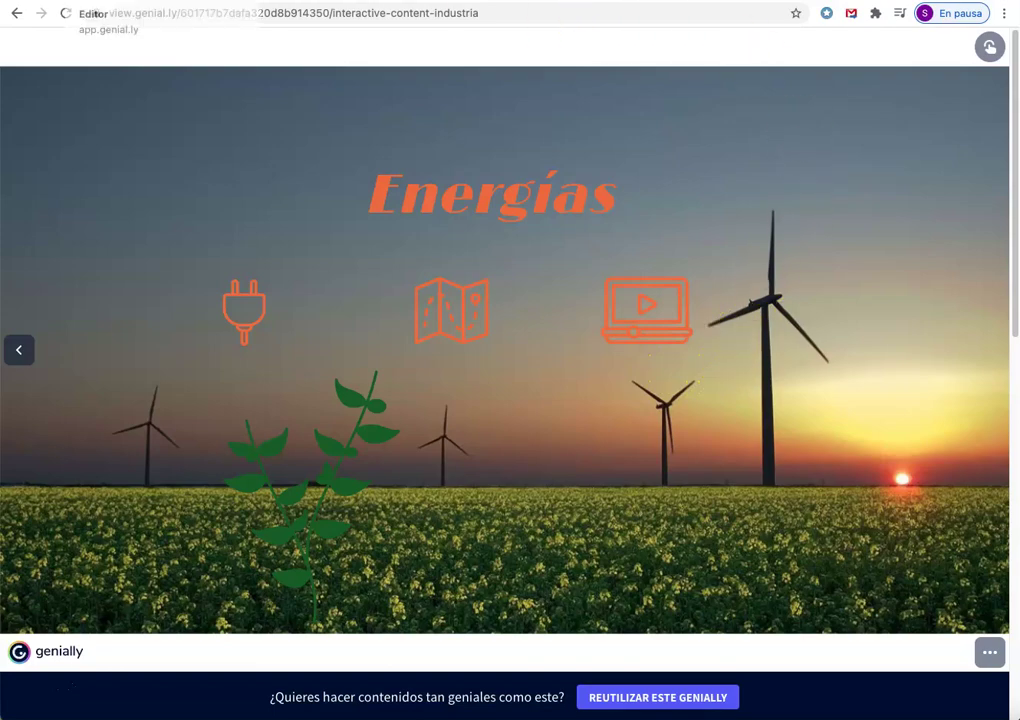
pyautogui.press('Return')
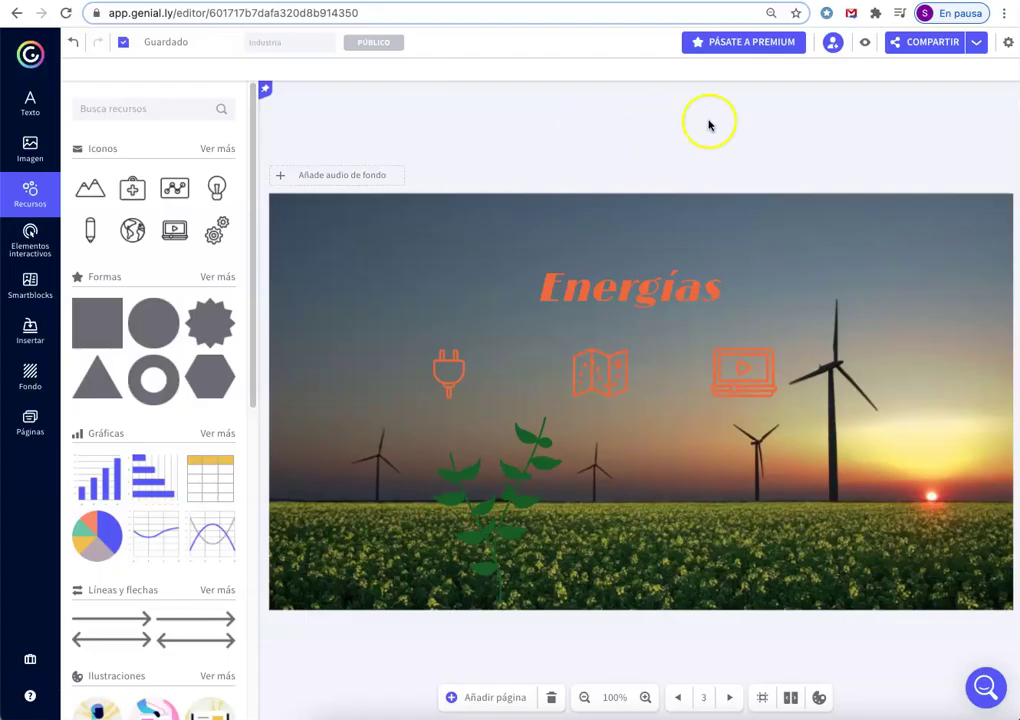